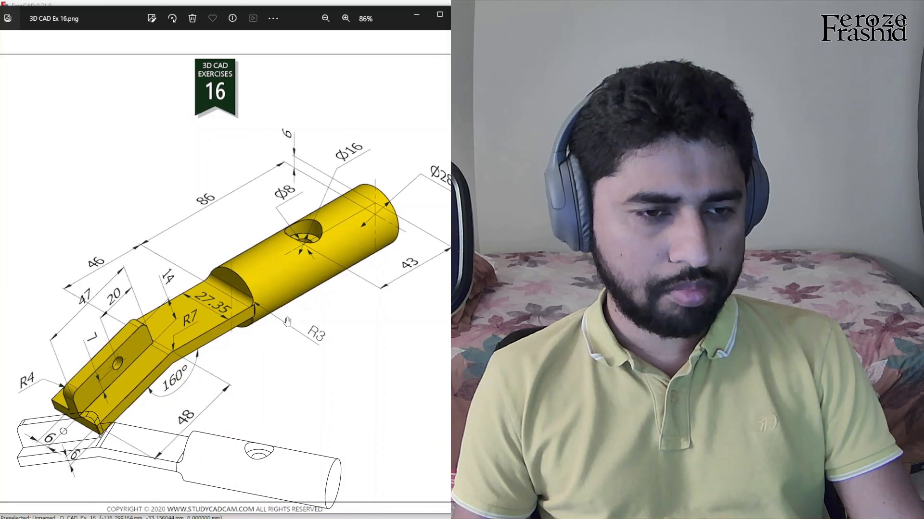
Step: Examine the dimensions of the handle part in the reference drawing 3D CAD Ex 16
{"action": "scroll", "coordinate": [248, 300], "scroll_direction": "up", "scroll_amount": 1}
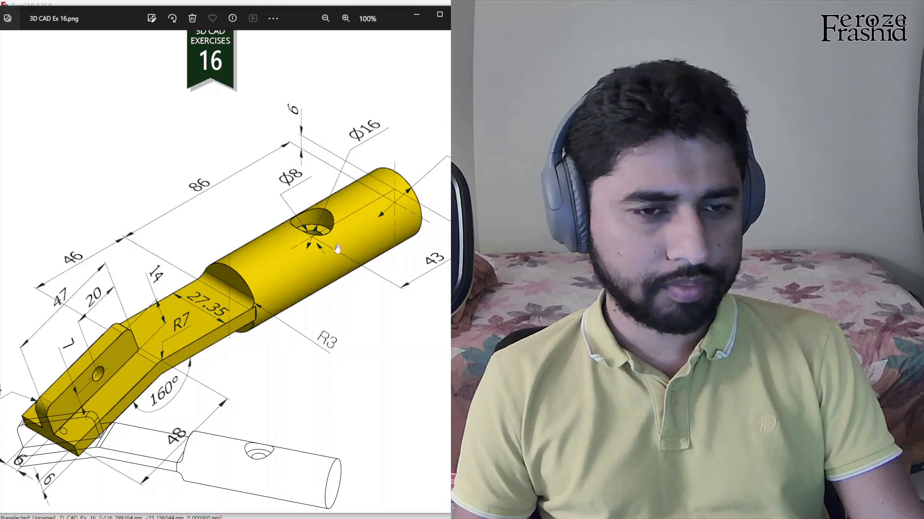
{"action": "scroll", "coordinate": [384, 221], "scroll_direction": "down", "scroll_amount": 1}
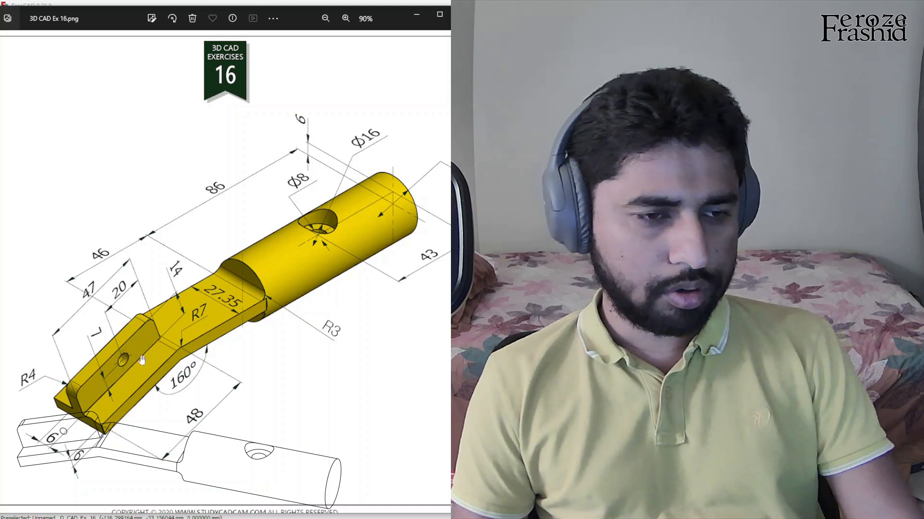
{"action": "left_click_drag", "start_coordinate": [142, 361], "coordinate": [210, 318]}
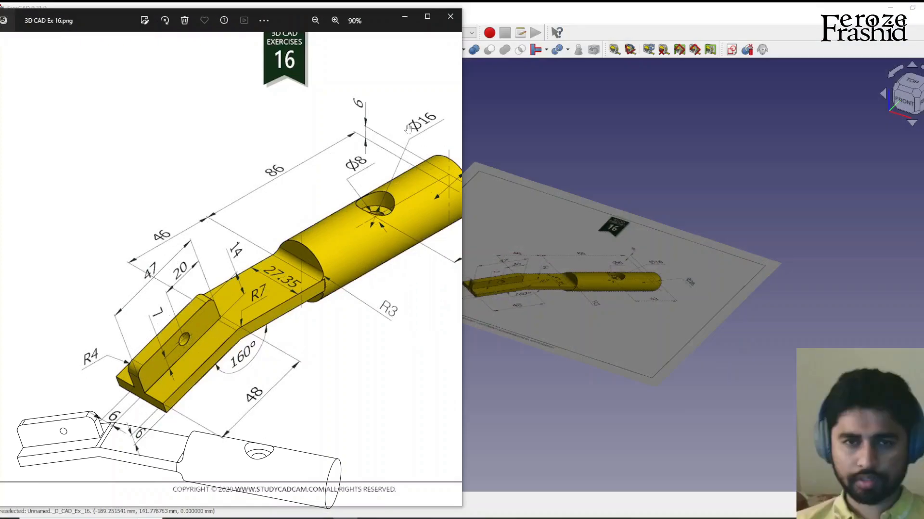
Step: Switch to FreeCAD, open the plane settings of the 3D CAD Ex 16 image and view it from the top
{"action": "left_click", "coordinate": [405, 21]}
{"action": "scroll", "coordinate": [645, 297], "scroll_direction": "up", "scroll_amount": 4}
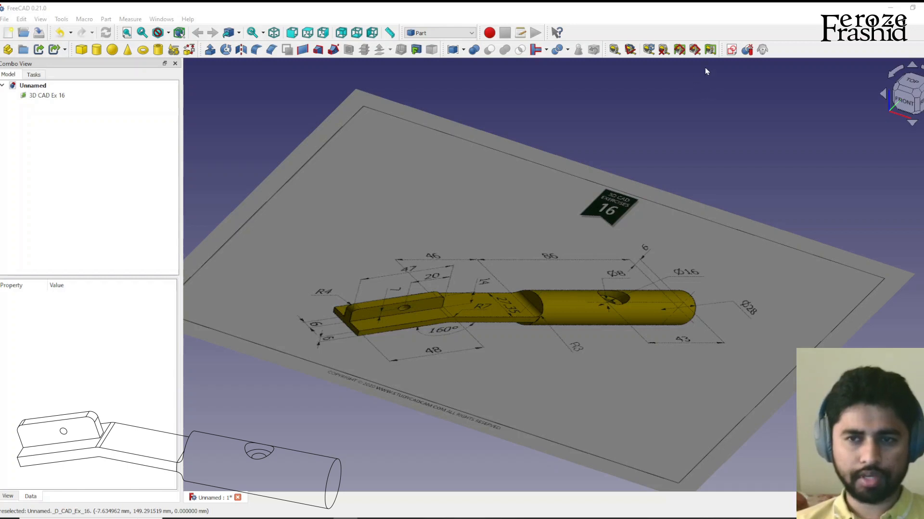
{"action": "double_click", "coordinate": [48, 96]}
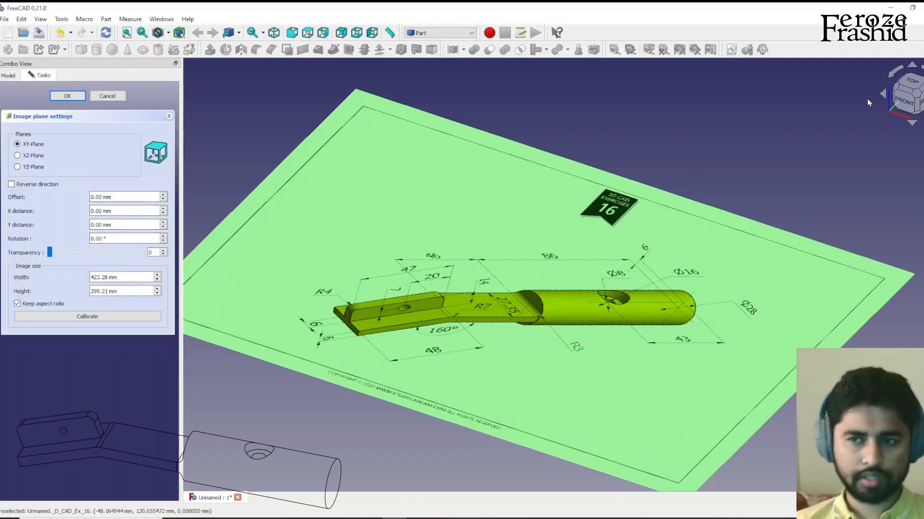
{"action": "left_click", "coordinate": [919, 83]}
{"action": "scroll", "coordinate": [517, 247], "scroll_direction": "up", "scroll_amount": 3}
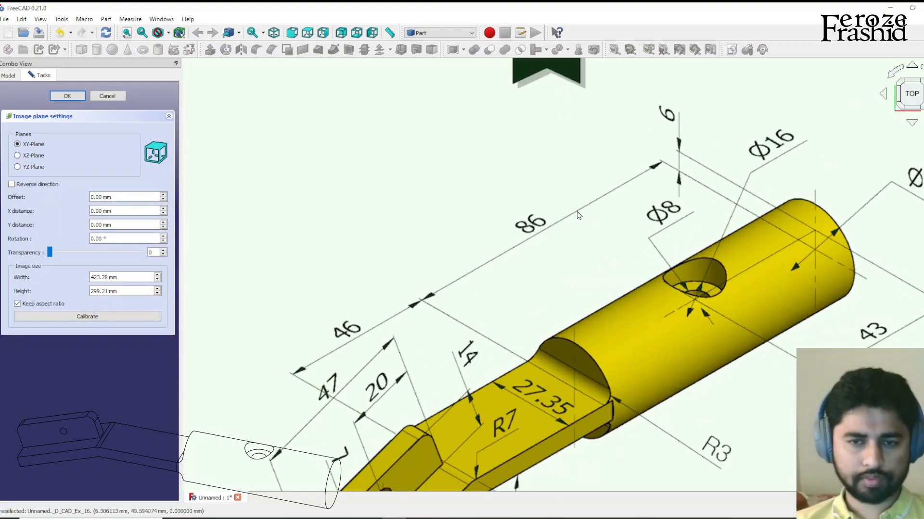
Step: Calibrate the reference image by spanning the cylinder's 86 dimension line end to end and entering 86 mm
{"action": "left_click", "coordinate": [60, 316]}
{"action": "scroll", "coordinate": [363, 284], "scroll_direction": "up", "scroll_amount": 5}
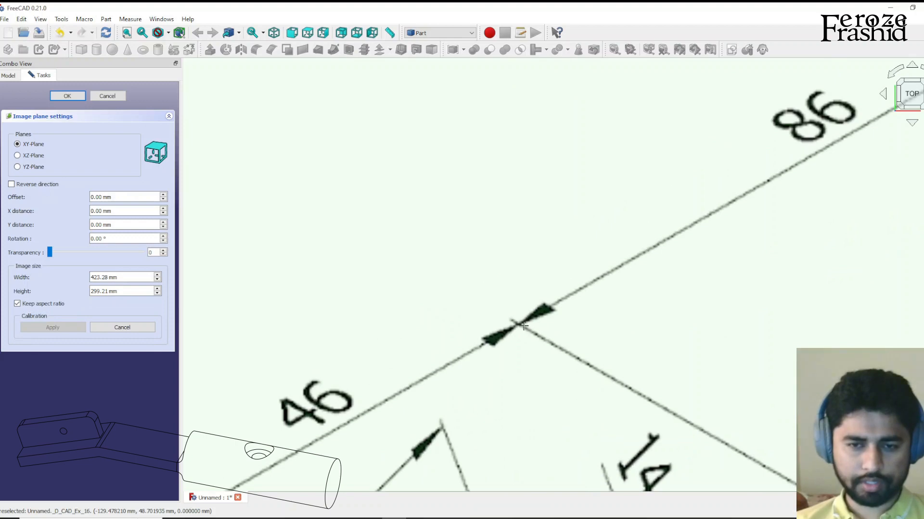
{"action": "left_click", "coordinate": [517, 323]}
{"action": "scroll", "coordinate": [452, 336], "scroll_direction": "down", "scroll_amount": 5}
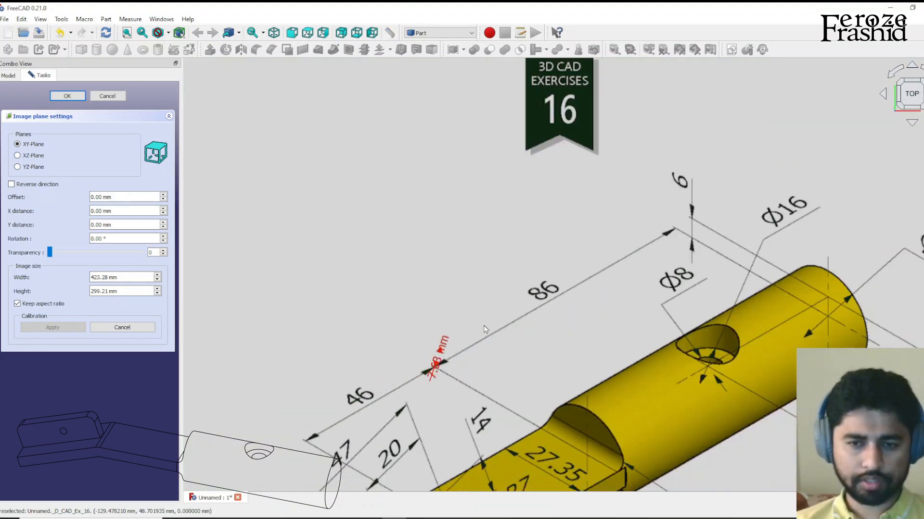
{"action": "scroll", "coordinate": [626, 269], "scroll_direction": "up", "scroll_amount": 5}
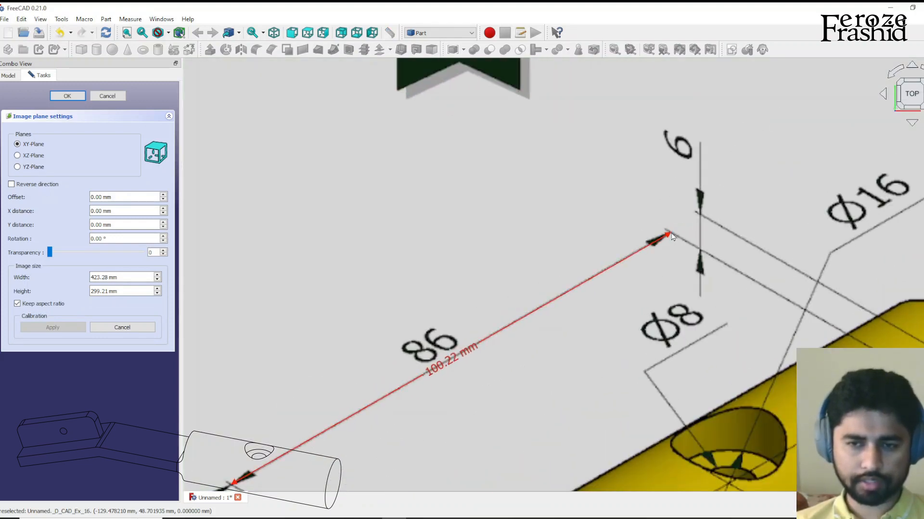
{"action": "left_click", "coordinate": [669, 234]}
{"action": "type", "text": "86"}
{"action": "key", "text": "Return"}
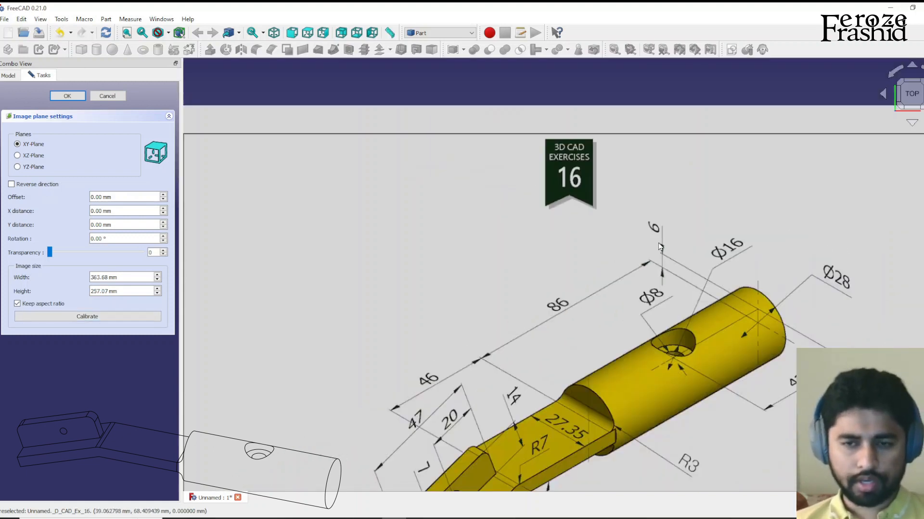
Step: Set the reference image's transparency to 50, inspect the drawing, and discard the image plane settings
{"action": "scroll", "coordinate": [659, 246], "scroll_direction": "down", "scroll_amount": 2}
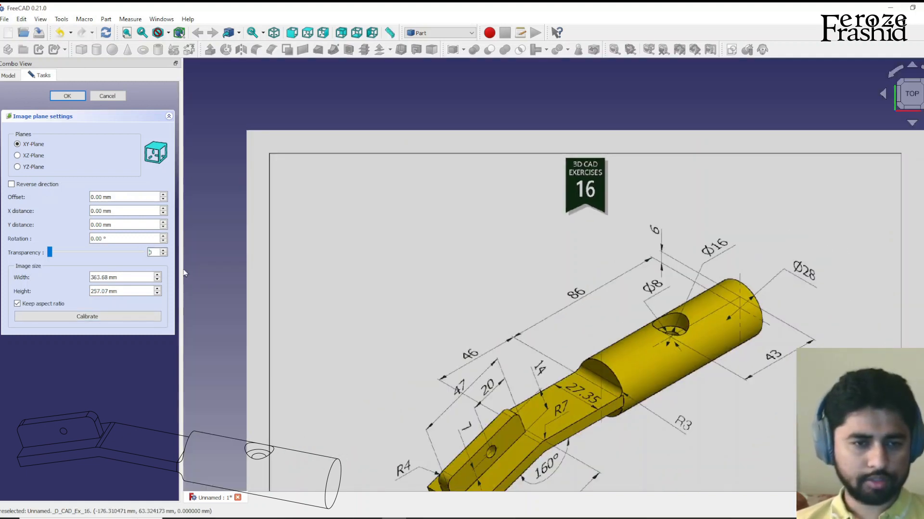
{"action": "type", "text": "5"}
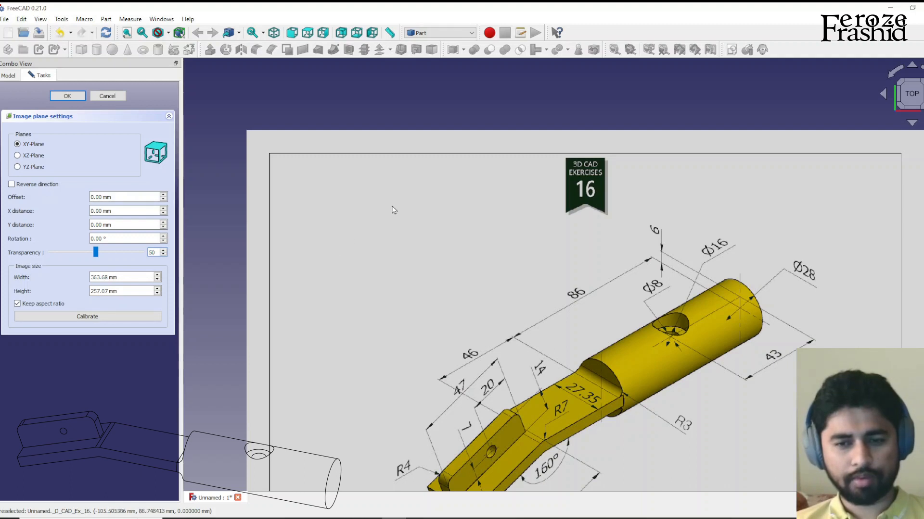
{"action": "scroll", "coordinate": [392, 208], "scroll_direction": "down", "scroll_amount": 1}
{"action": "scroll", "coordinate": [538, 421], "scroll_direction": "up", "scroll_amount": 1}
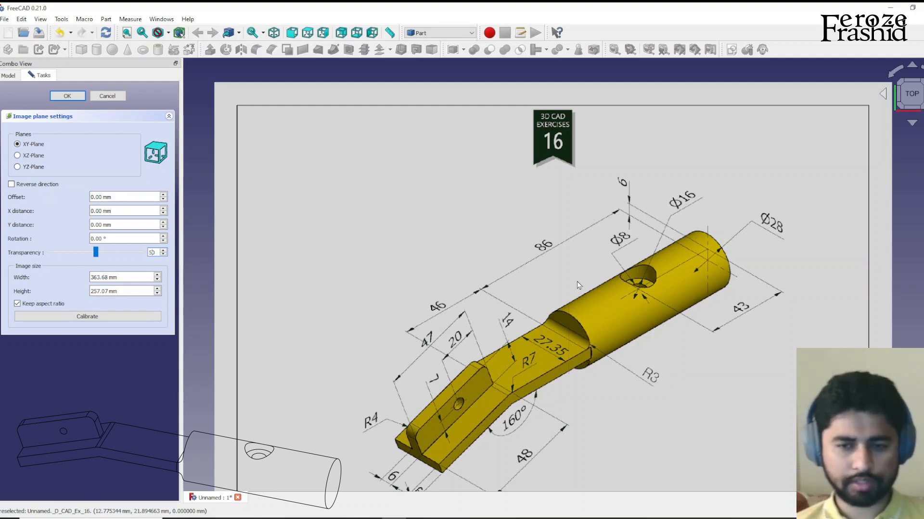
{"action": "scroll", "coordinate": [575, 337], "scroll_direction": "up", "scroll_amount": 1}
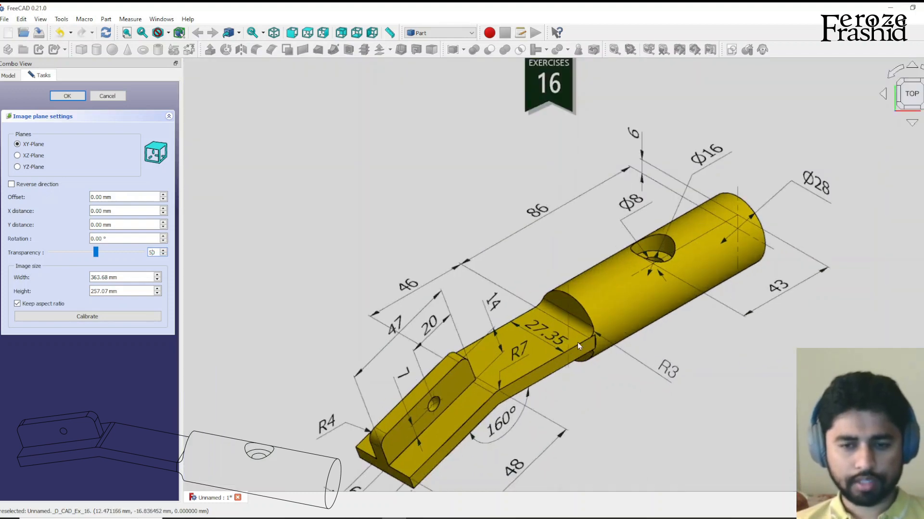
{"action": "scroll", "coordinate": [604, 243], "scroll_direction": "down", "scroll_amount": 1}
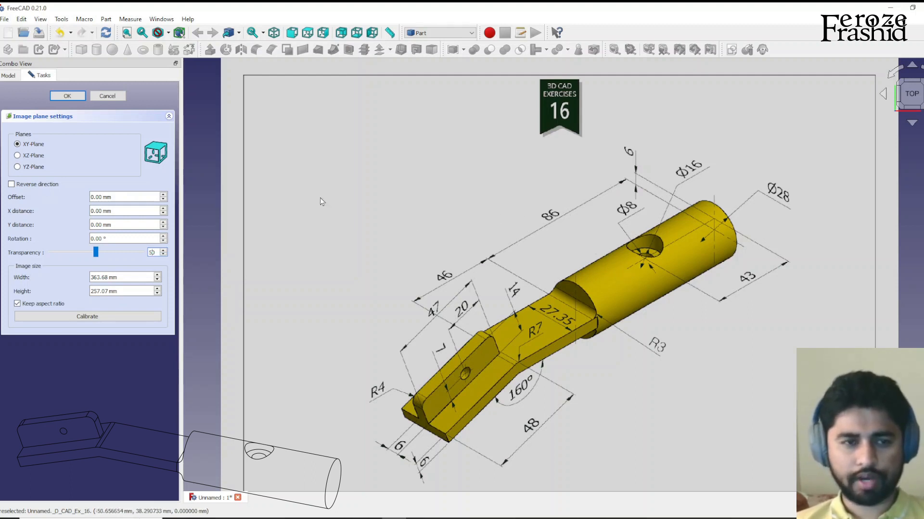
{"action": "left_click", "coordinate": [108, 96]}
{"action": "scroll", "coordinate": [526, 183], "scroll_direction": "down", "scroll_amount": 3}
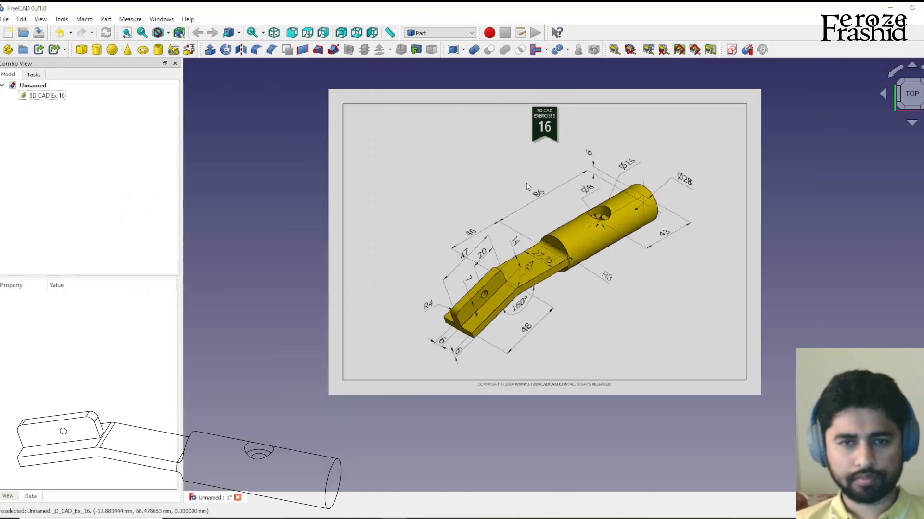
Step: Hide and show the reference image 3D CAD Ex 16, then delete it from the document
{"action": "left_click", "coordinate": [42, 97]}
{"action": "key", "text": "space"}
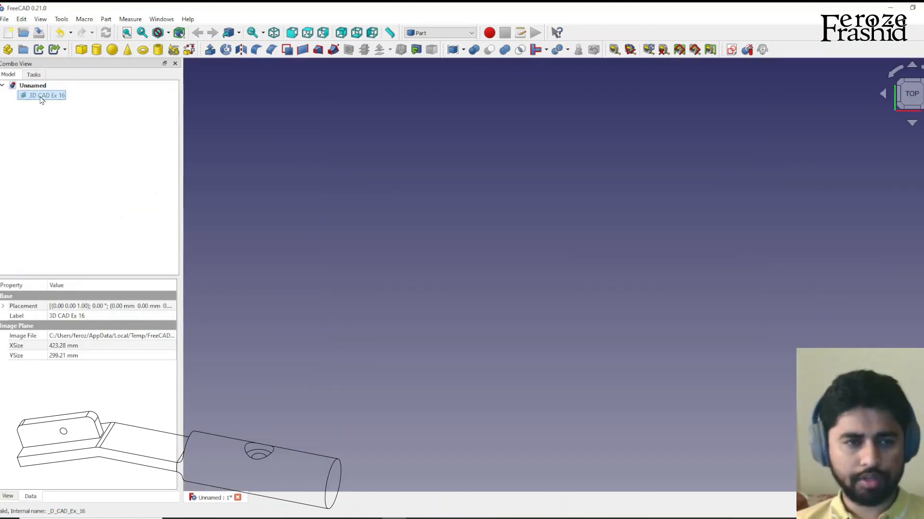
{"action": "key", "text": "space"}
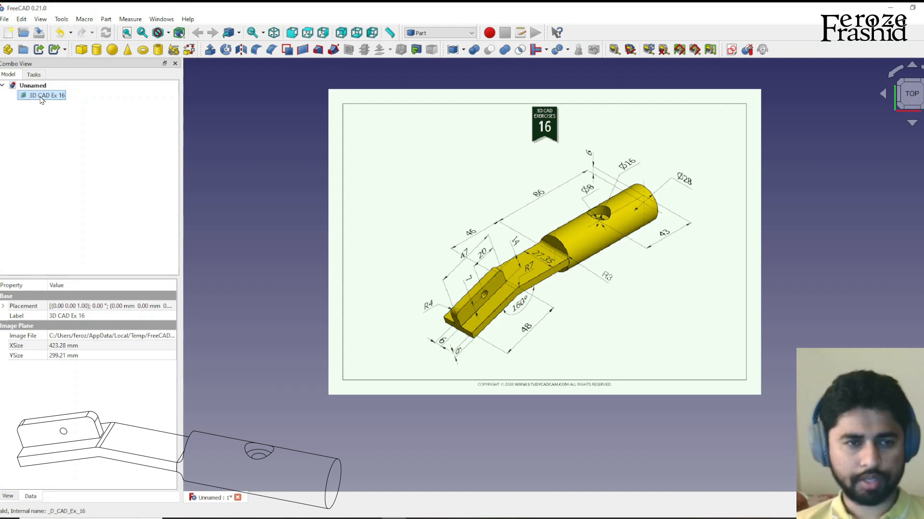
{"action": "key", "text": "Delete"}
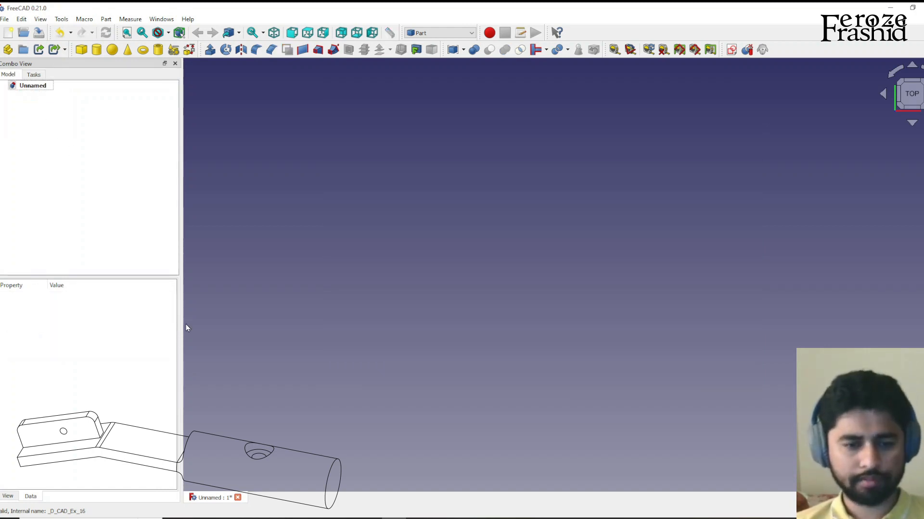
Step: Switch to the image viewer, examine the 3D CAD Ex 16 drawing at full window size, and return to FreeCAD
{"action": "left_click", "coordinate": [345, 517]}
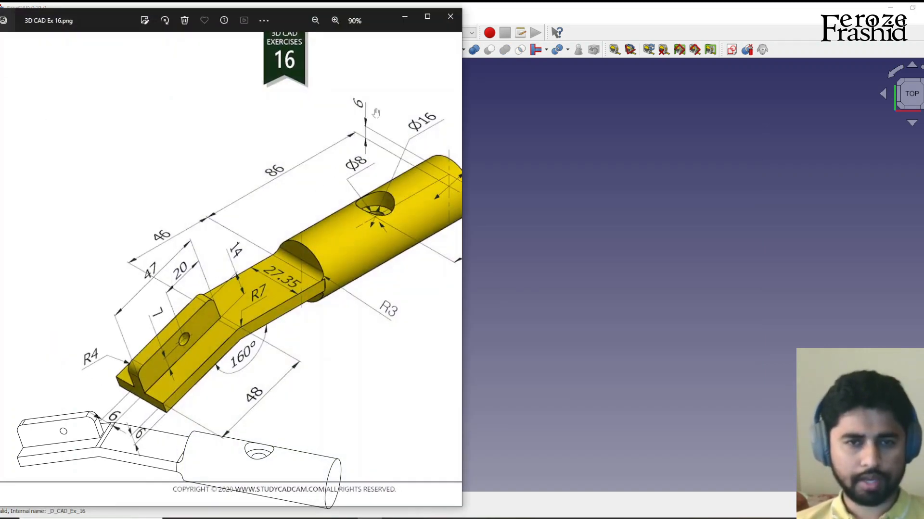
{"action": "left_click", "coordinate": [427, 16]}
{"action": "left_click_drag", "start_coordinate": [330, 8], "coordinate": [923, 282]}
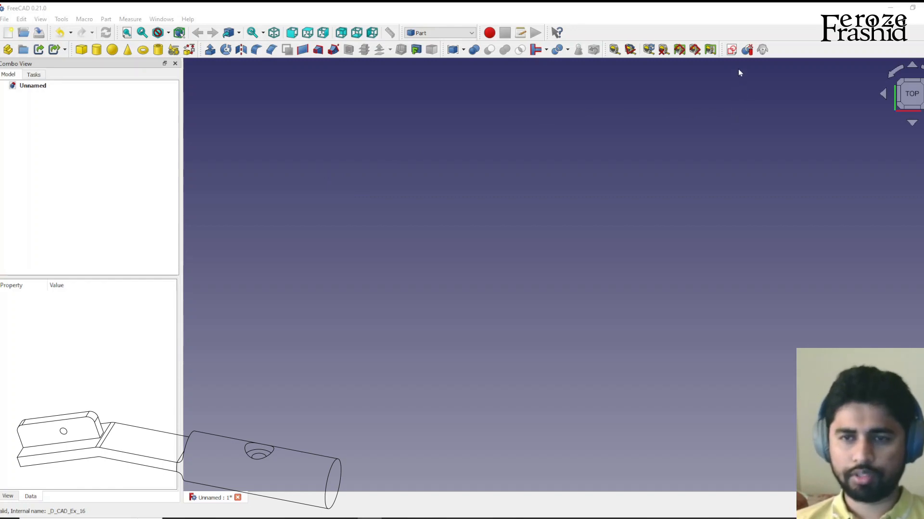
{"action": "key", "text": "alt+Tab"}
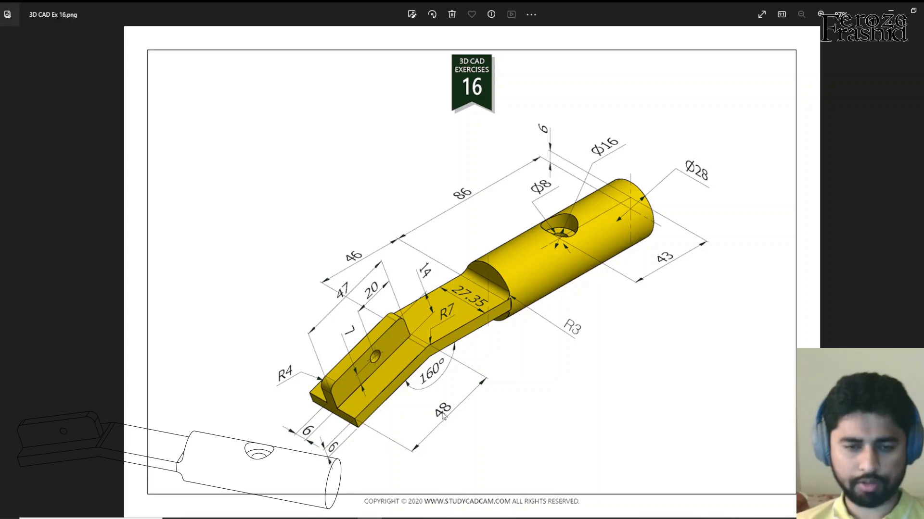
{"action": "left_click_drag", "start_coordinate": [561, 6], "coordinate": [923, 433]}
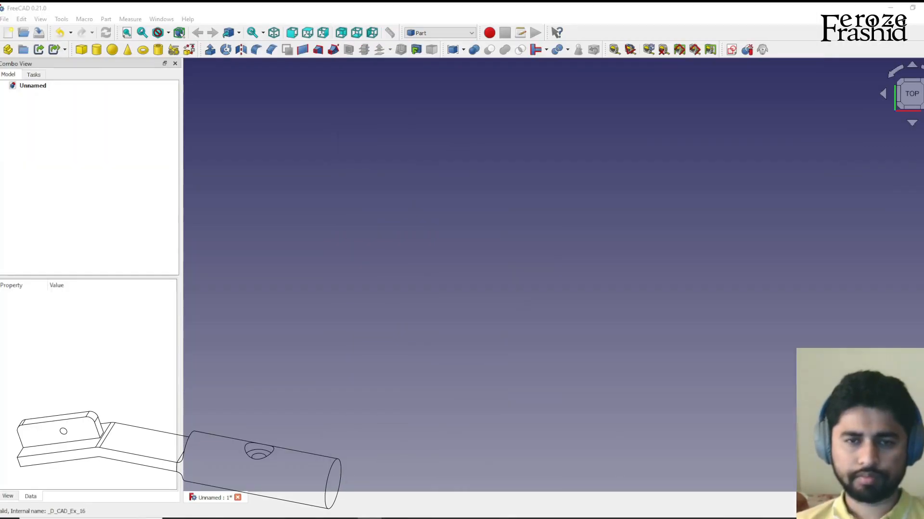
Step: Create a new sketch on the XZ plane
{"action": "left_click", "coordinate": [731, 50]}
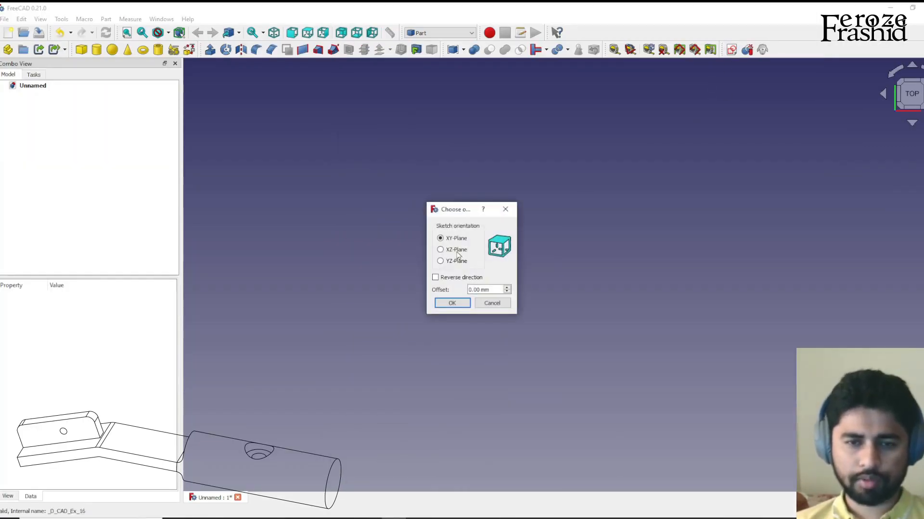
{"action": "left_click", "coordinate": [456, 252]}
{"action": "left_click", "coordinate": [451, 303]}
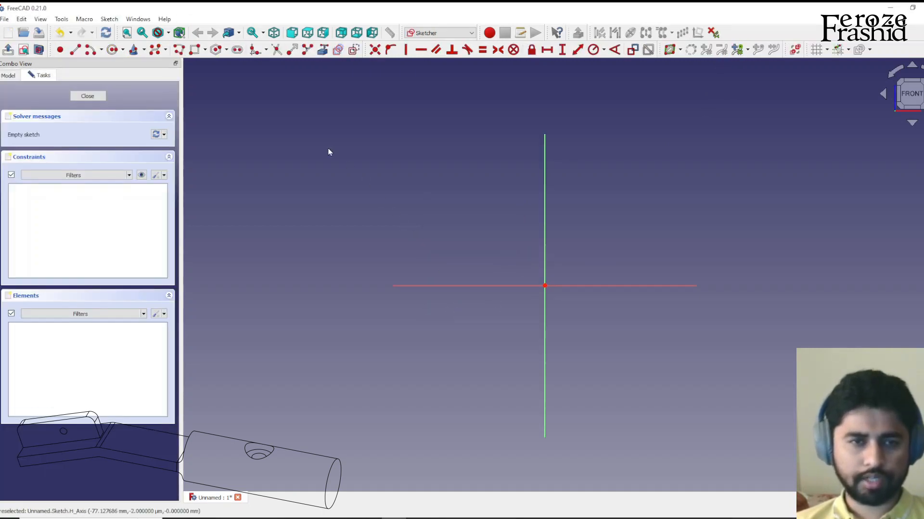
Step: Draw two end-to-end lines about 67 and 74 mm along the horizontal axis from the origin, plus a line about 90 mm sloping down-left
{"action": "left_click", "coordinate": [78, 56]}
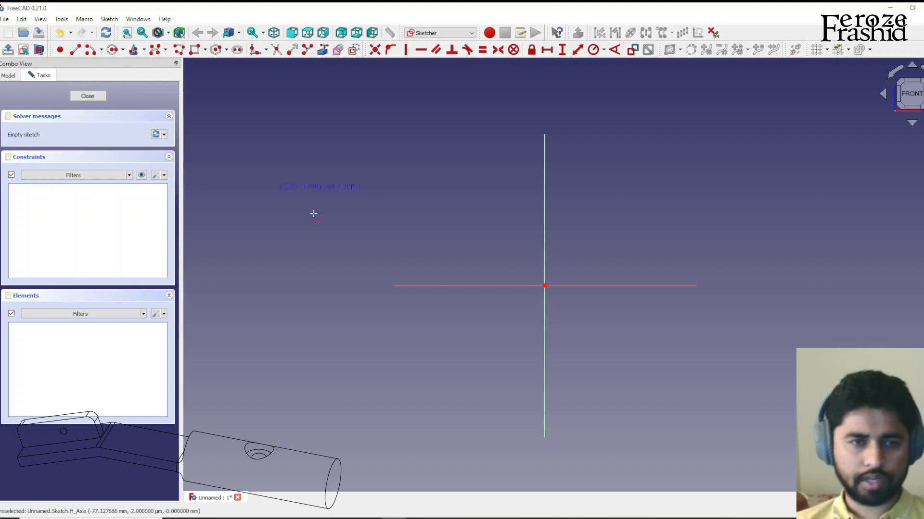
{"action": "left_click", "coordinate": [544, 286]}
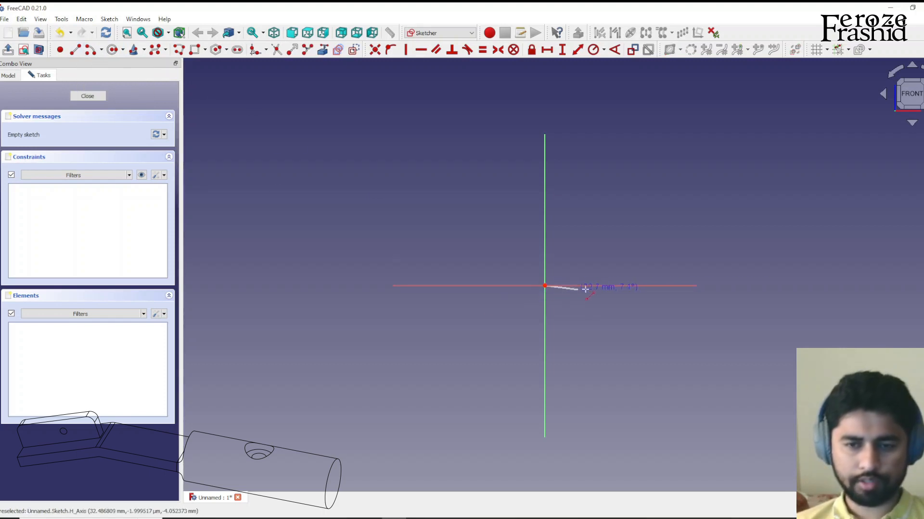
{"action": "left_click", "coordinate": [613, 285]}
{"action": "left_click", "coordinate": [613, 286]}
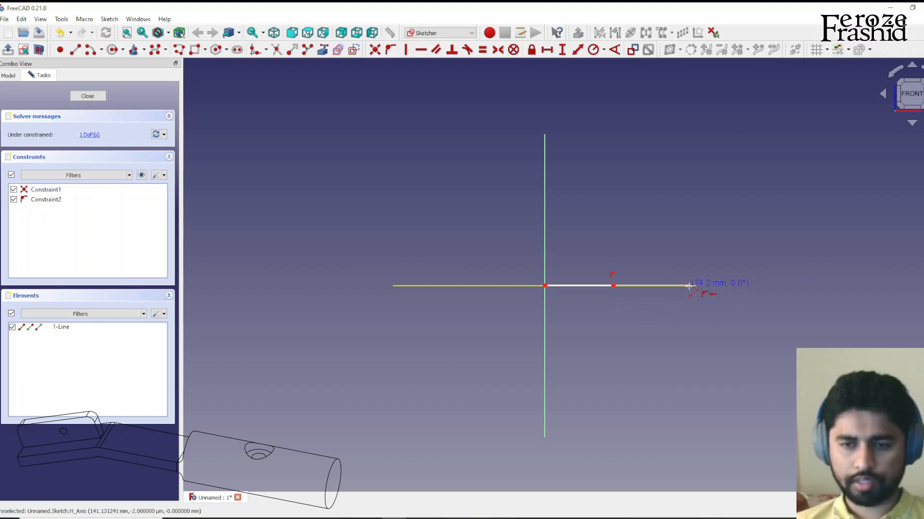
{"action": "left_click", "coordinate": [689, 285]}
{"action": "left_click", "coordinate": [544, 286]}
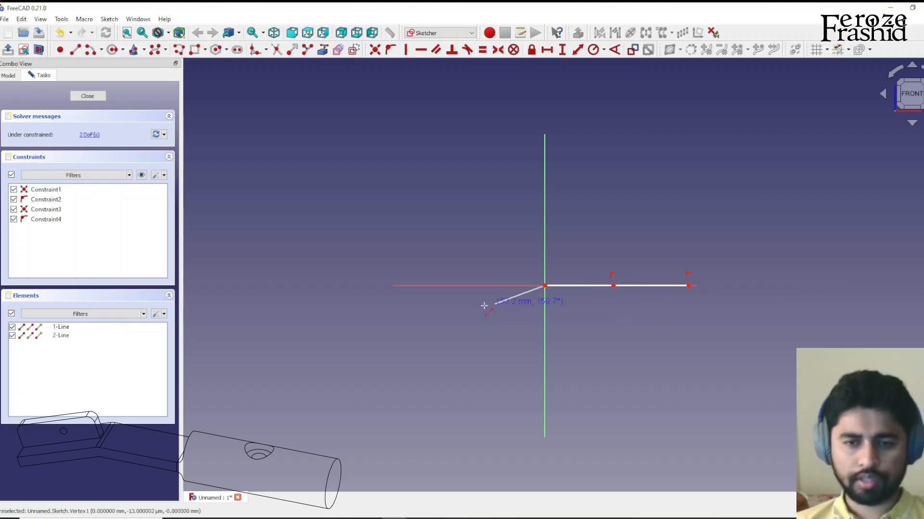
{"action": "left_click", "coordinate": [455, 308]}
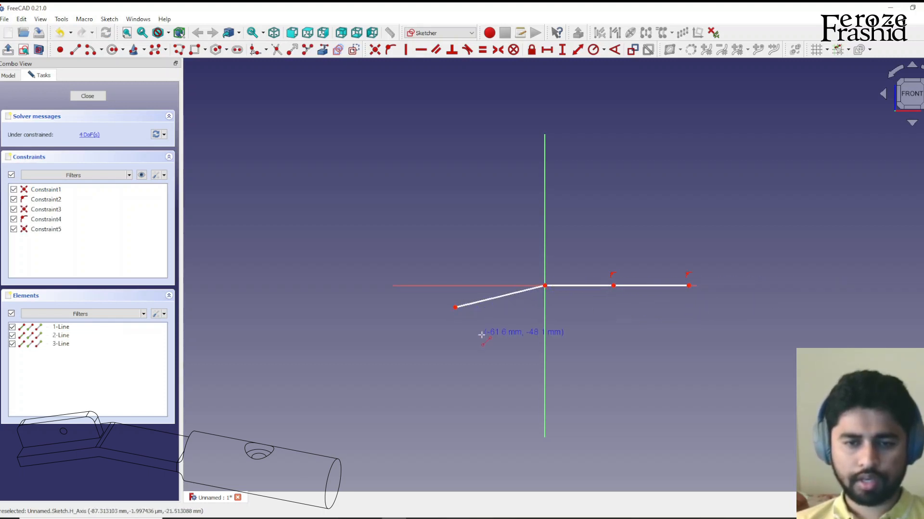
Step: Constrain the sloping line's length to 48 mm
{"action": "left_click", "coordinate": [521, 292]}
{"action": "left_click", "coordinate": [575, 54]}
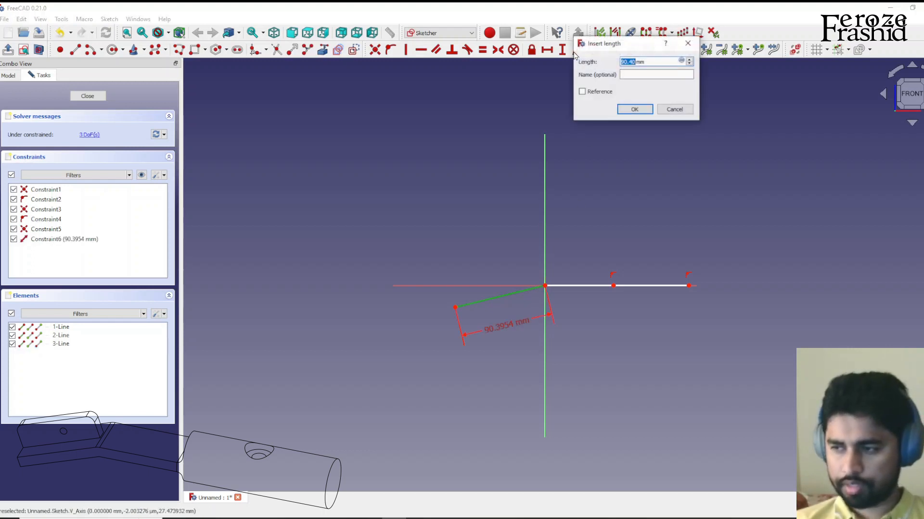
{"action": "type", "text": "48"}
{"action": "key", "text": "Return"}
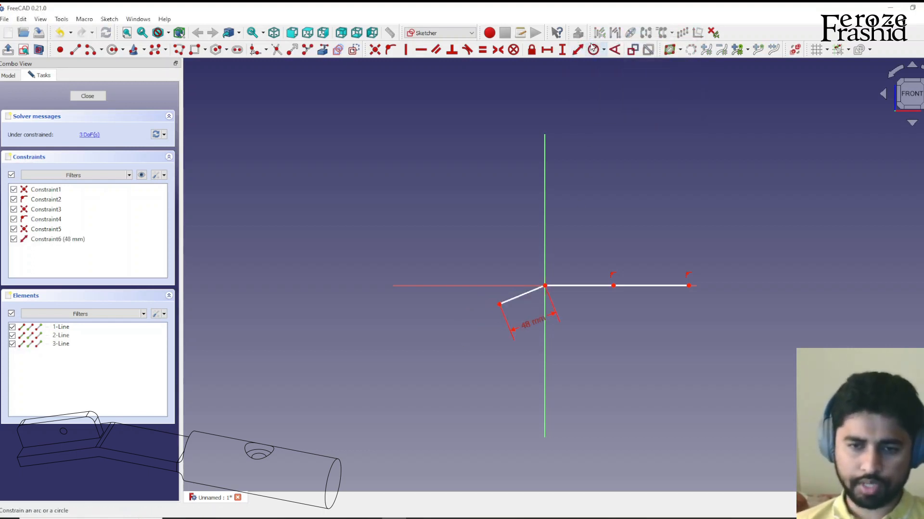
Step: Constrain the horizontal line starting at the origin to a horizontal length of 46 mm
{"action": "left_click", "coordinate": [584, 286]}
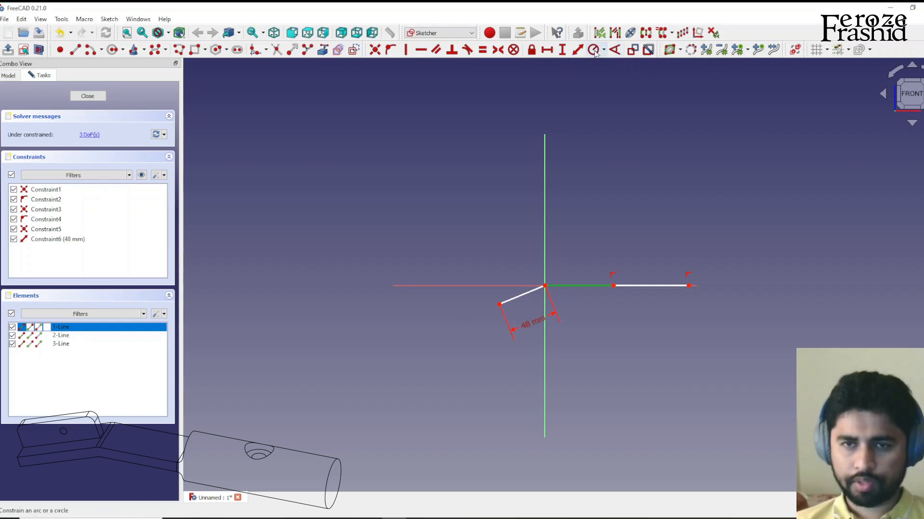
{"action": "left_click", "coordinate": [547, 50]}
{"action": "type", "text": "46"}
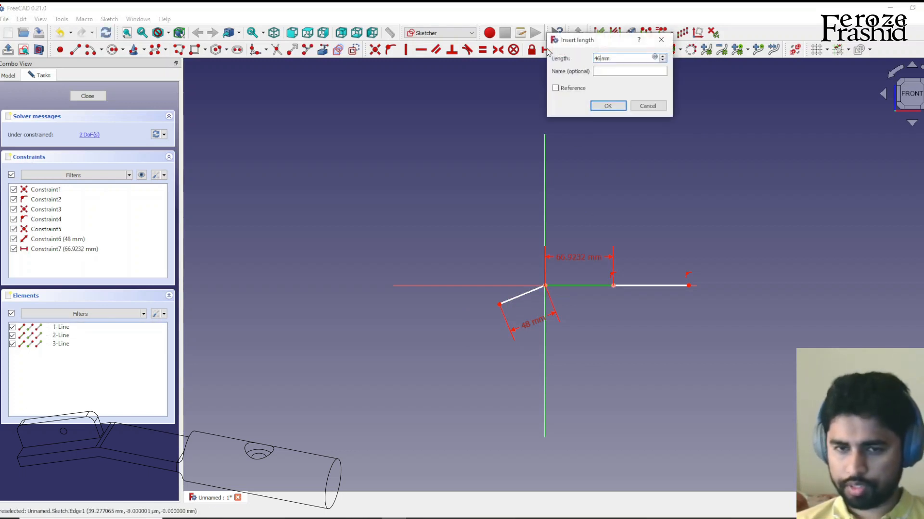
{"action": "key", "text": "Return"}
Step: Constrain the outer horizontal line's horizontal length to 86 mm
{"action": "left_click", "coordinate": [634, 287]}
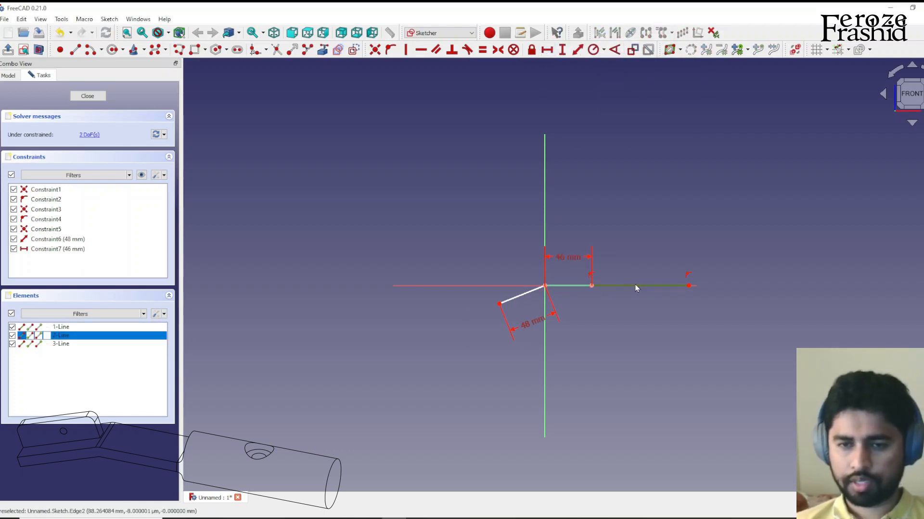
{"action": "left_click", "coordinate": [547, 50]}
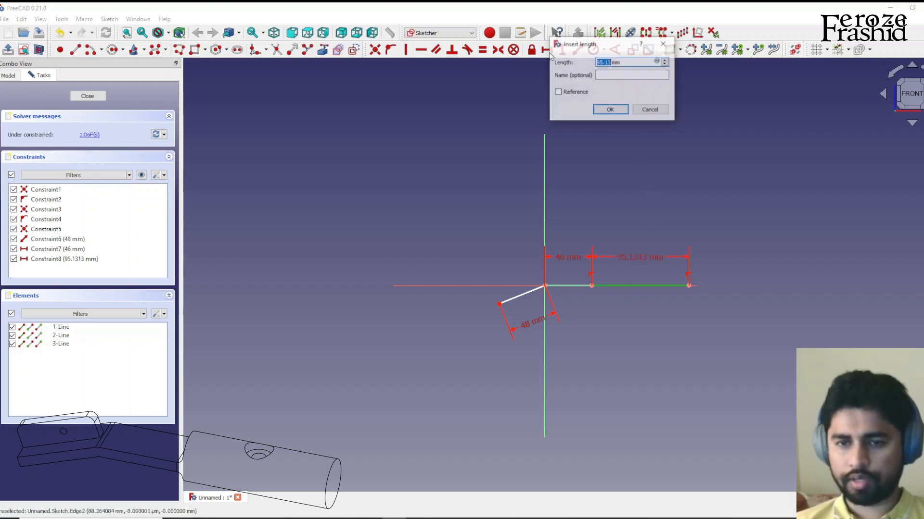
{"action": "type", "text": "86"}
{"action": "key", "text": "Return"}
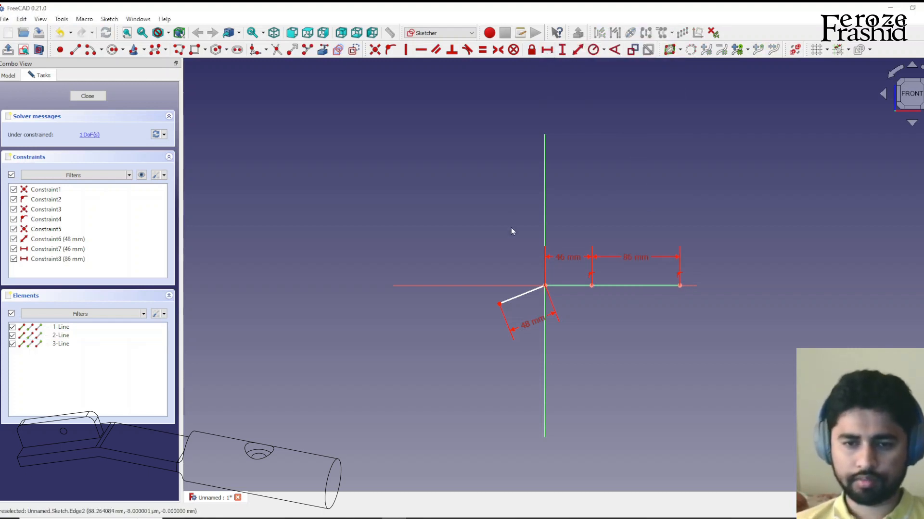
Step: Constrain the angle between the sloping line and the adjacent horizontal line to 160° and finish the path sketch
{"action": "left_click", "coordinate": [526, 293]}
{"action": "left_click", "coordinate": [522, 287]}
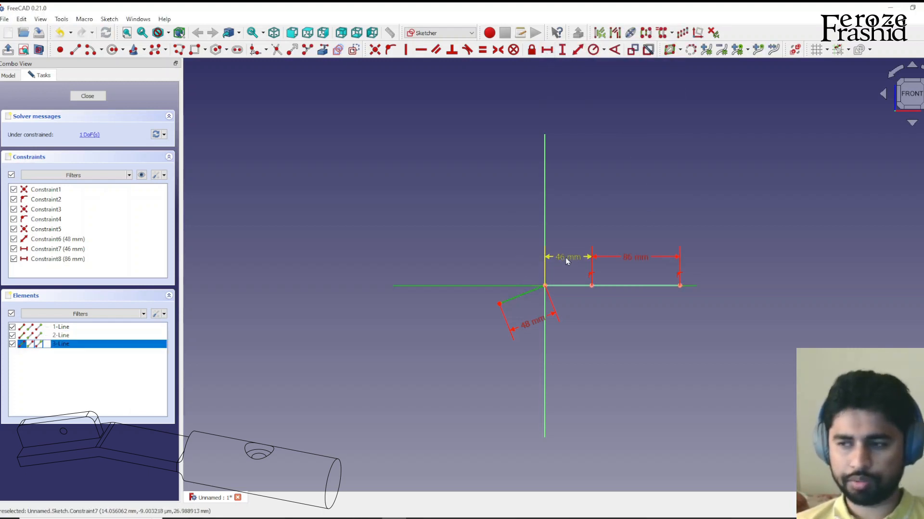
{"action": "left_click", "coordinate": [489, 229]}
{"action": "left_click", "coordinate": [530, 291]}
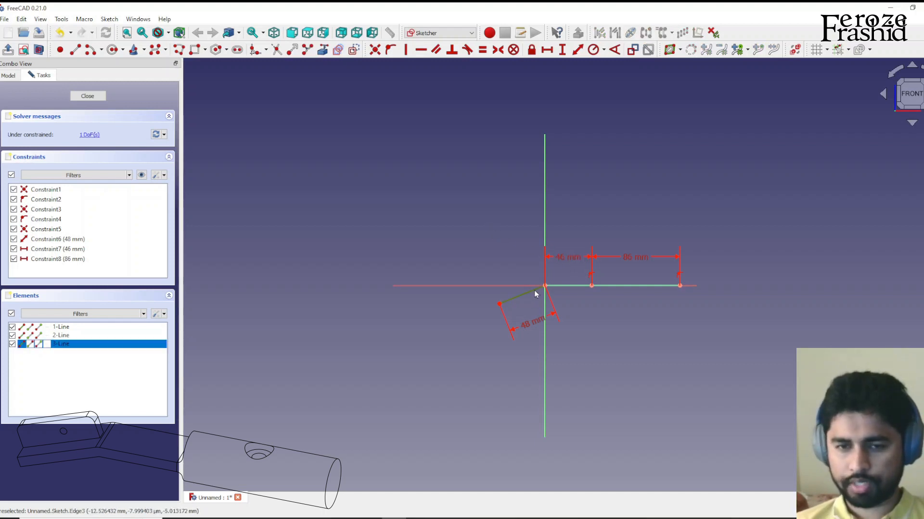
{"action": "left_click", "coordinate": [561, 286]}
{"action": "left_click", "coordinate": [614, 49]}
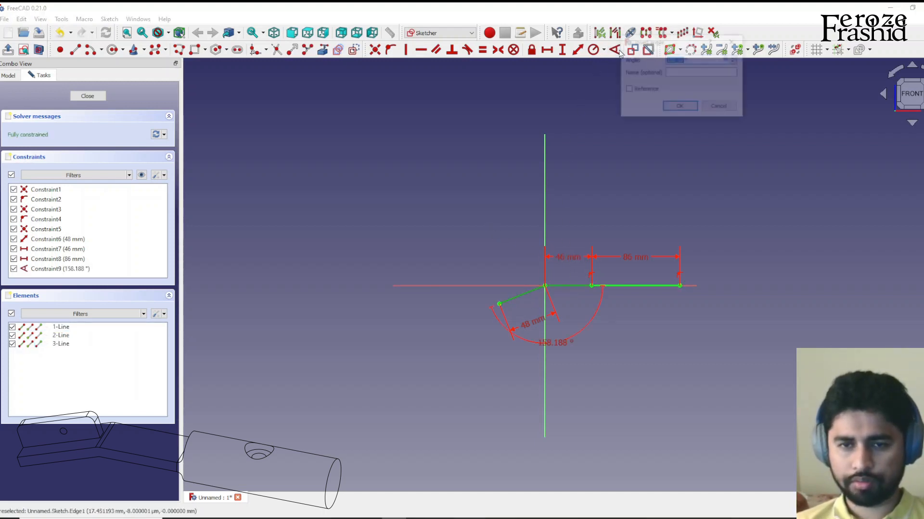
{"action": "type", "text": "160"}
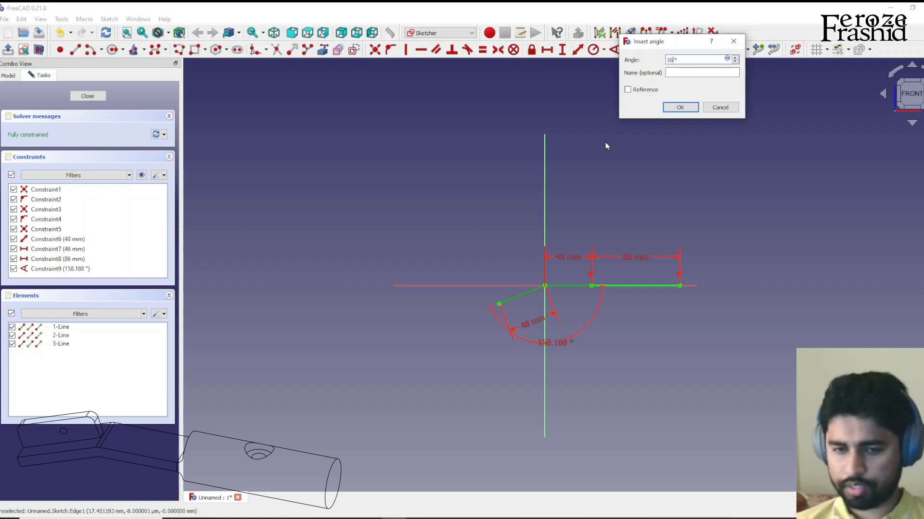
{"action": "key", "text": "Return"}
{"action": "left_click_drag", "start_coordinate": [559, 340], "coordinate": [555, 300]}
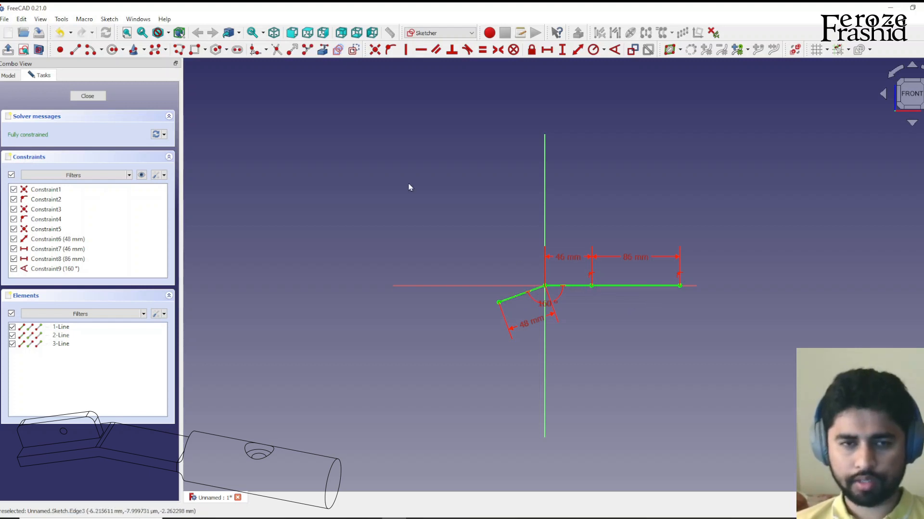
{"action": "left_click", "coordinate": [84, 95]}
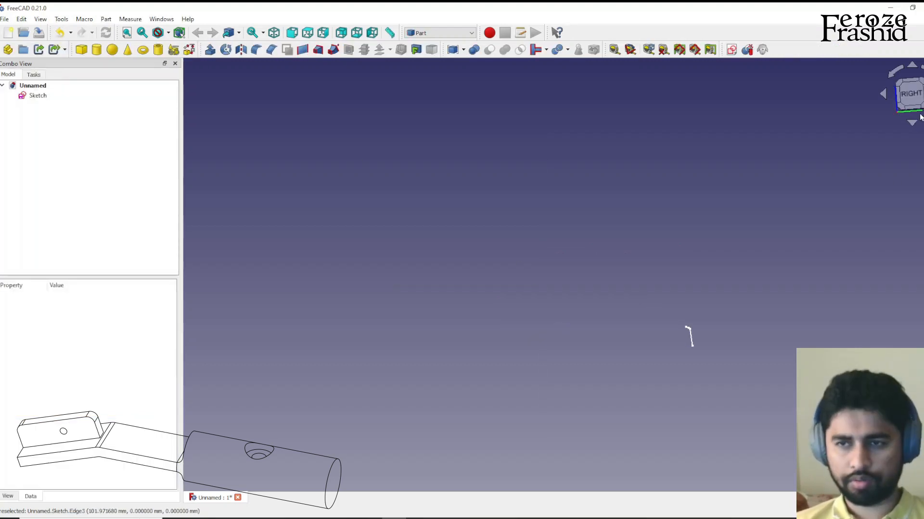
Step: Create a new sketch on the YZ plane and draw a circle about 70 mm in diameter centred on the origin
{"action": "left_click", "coordinate": [731, 49]}
{"action": "left_click", "coordinate": [461, 263]}
{"action": "left_click", "coordinate": [455, 306]}
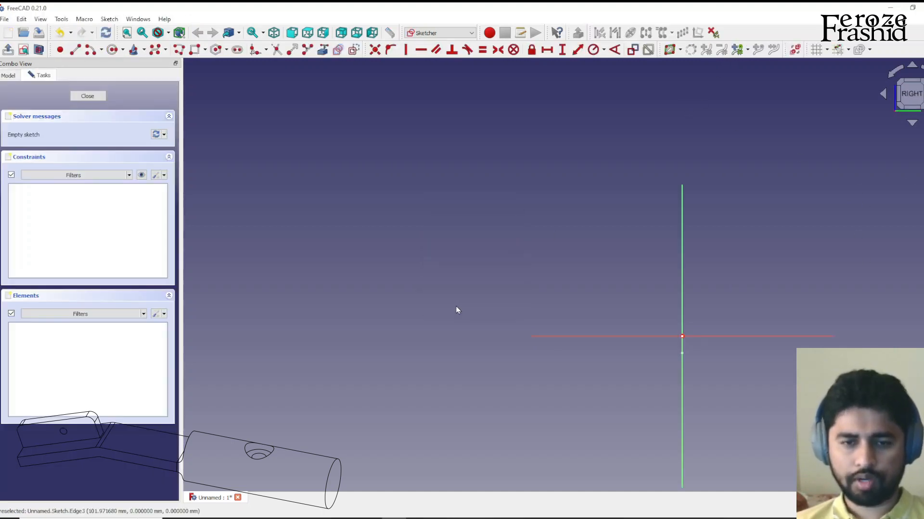
{"action": "left_click", "coordinate": [112, 50]}
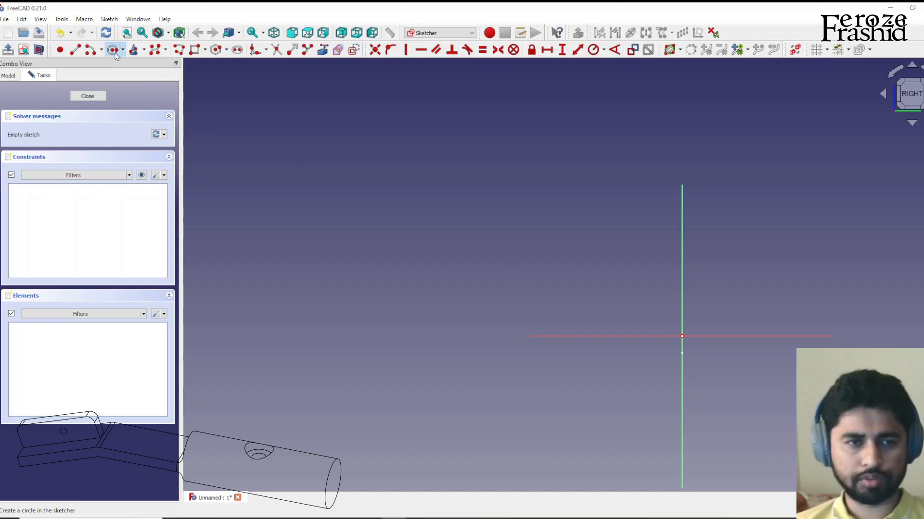
{"action": "left_click", "coordinate": [682, 335]}
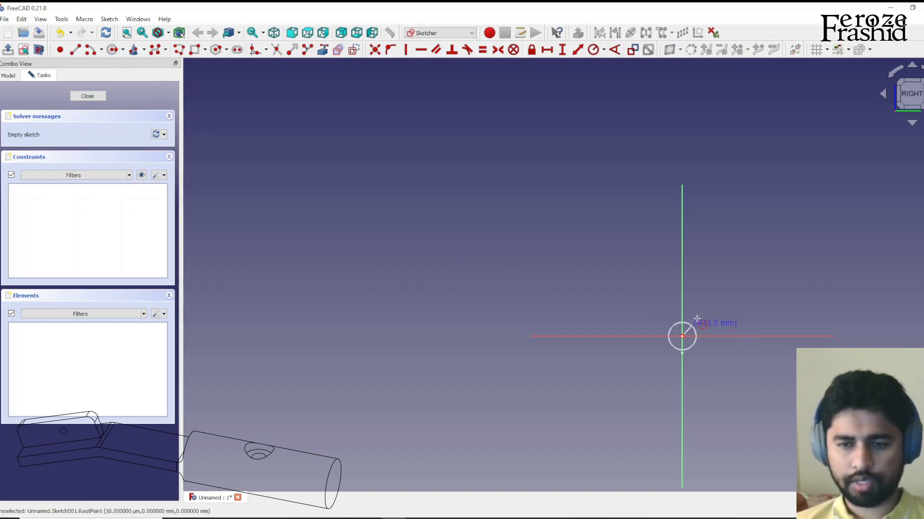
{"action": "left_click", "coordinate": [705, 308]}
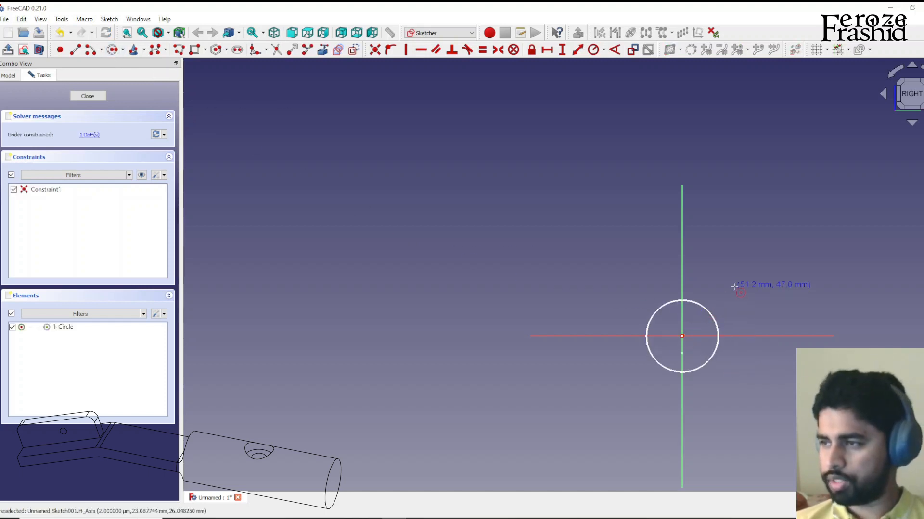
Step: Constrain the circle's diameter to 28 mm and finish the profile sketch
{"action": "left_click", "coordinate": [709, 315]}
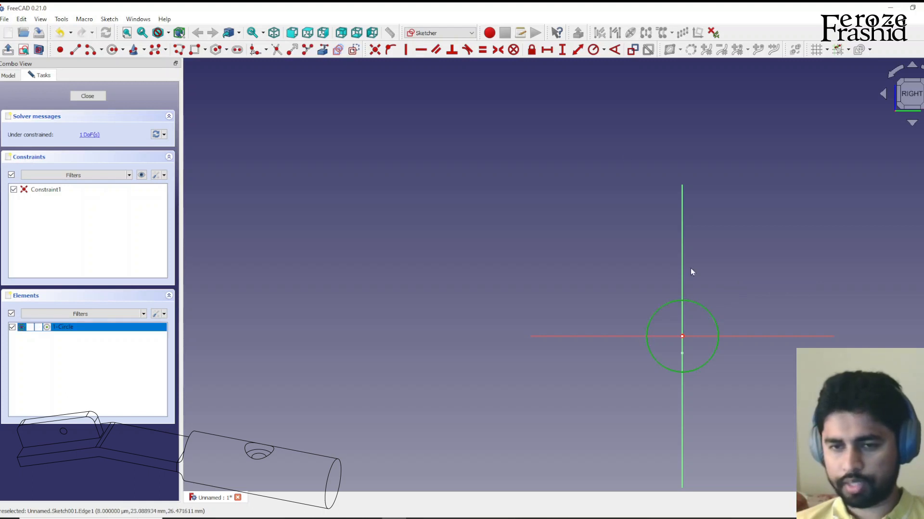
{"action": "left_click", "coordinate": [604, 51]}
{"action": "left_click", "coordinate": [605, 76]}
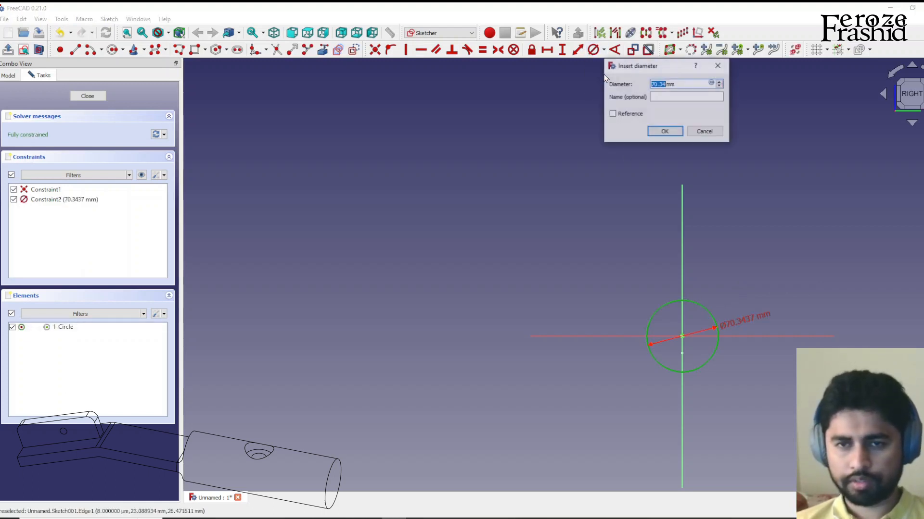
{"action": "type", "text": "24"}
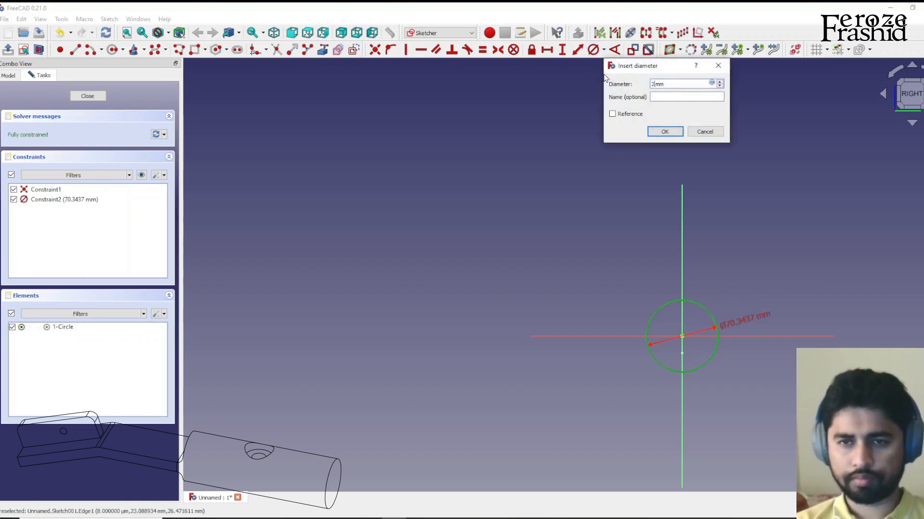
{"action": "type", "text": "8"}
{"action": "key", "text": "Return"}
{"action": "scroll", "coordinate": [703, 361], "scroll_direction": "up", "scroll_amount": 3}
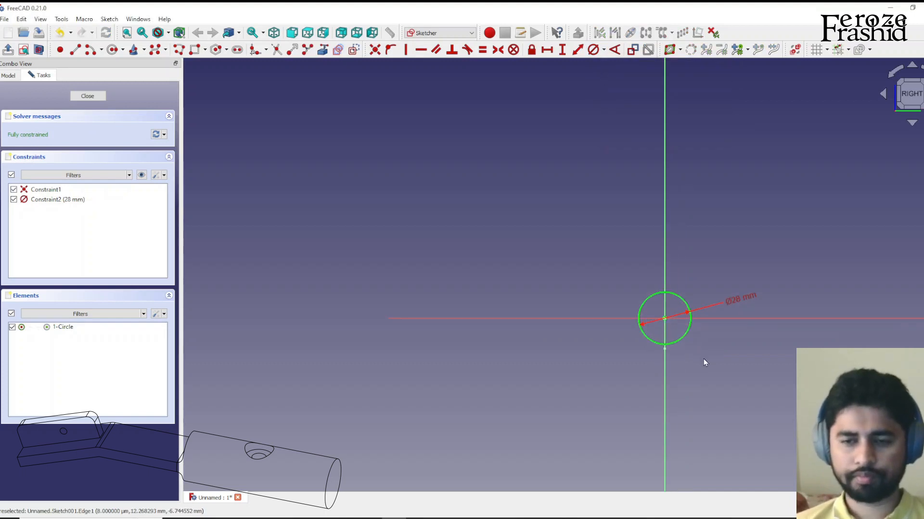
{"action": "left_click", "coordinate": [89, 96]}
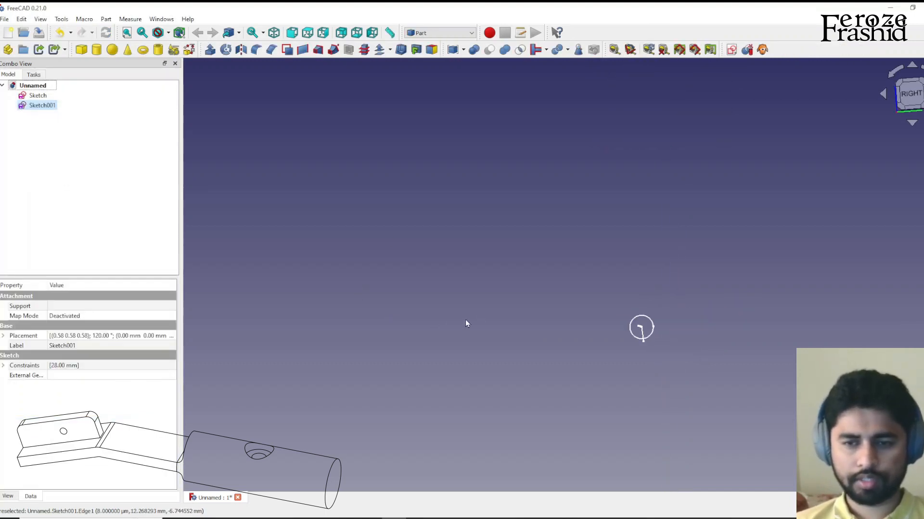
Step: Sweep the circle sketch along all three connected lines of the path sketch as a solid
{"action": "middle_click_drag", "start_coordinate": [521, 353], "coordinate": [742, 363]}
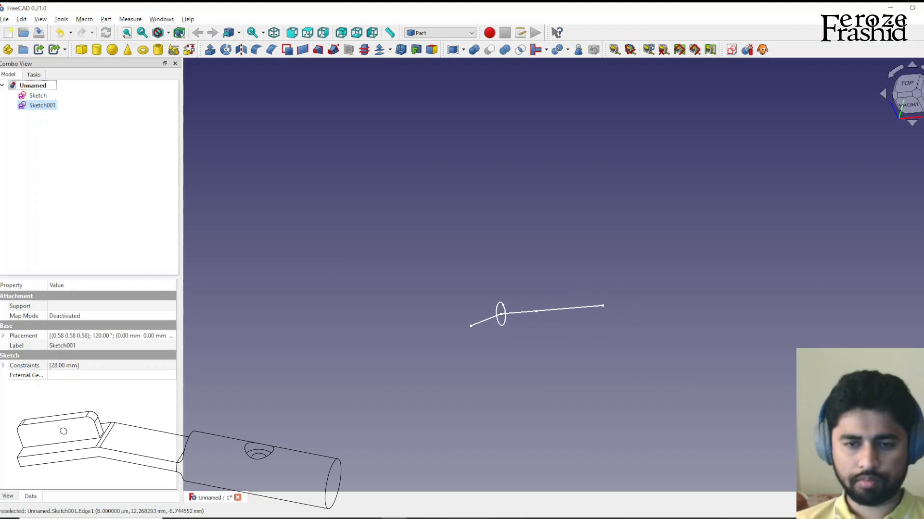
{"action": "mouse_move", "coordinate": [577, 363]}
{"action": "middle_mouse_down"}
{"action": "mouse_move", "coordinate": [488, 355]}
{"action": "mouse_move", "coordinate": [576, 333]}
{"action": "mouse_move", "coordinate": [566, 344]}
{"action": "middle_mouse_up"}
{"action": "left_click", "coordinate": [506, 329]}
{"action": "left_click", "coordinate": [446, 184]}
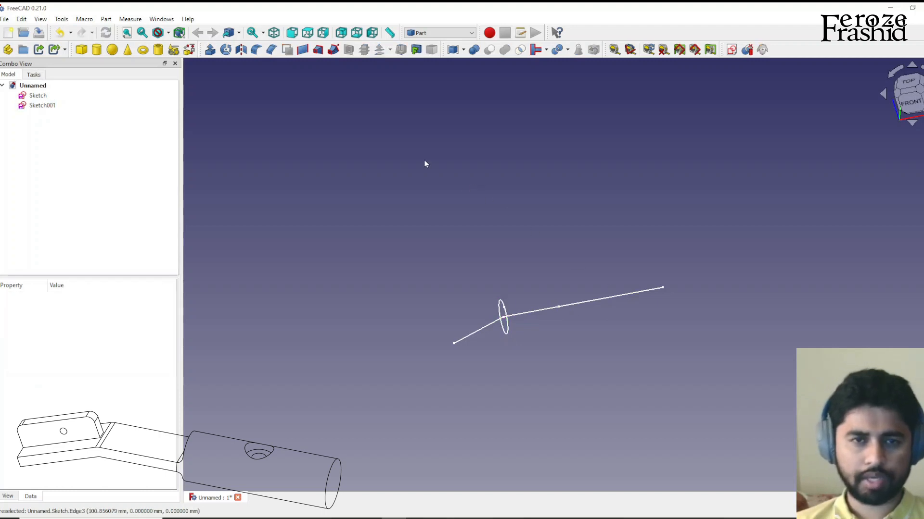
{"action": "left_click", "coordinate": [334, 50]}
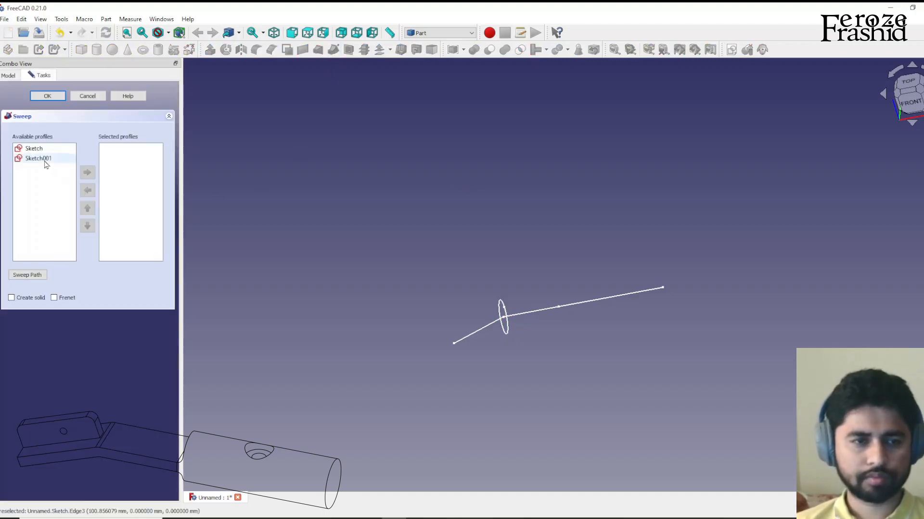
{"action": "left_click", "coordinate": [44, 161]}
{"action": "left_click", "coordinate": [87, 172]}
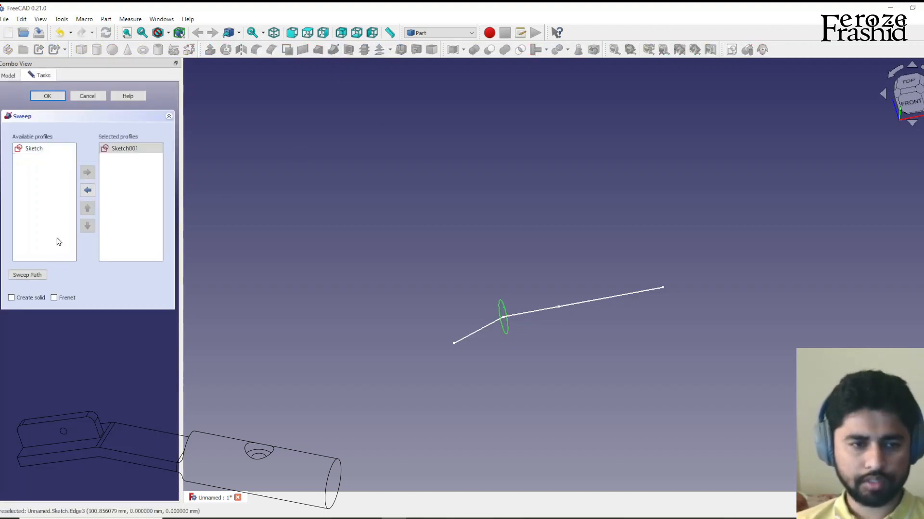
{"action": "left_click", "coordinate": [36, 278]}
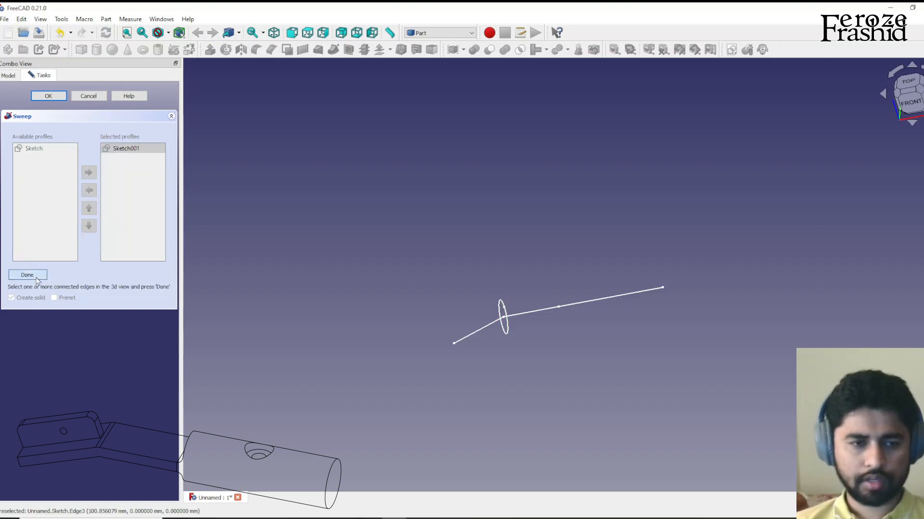
{"action": "left_click", "coordinate": [479, 337]}
{"action": "left_click", "coordinate": [524, 314], "text": "ctrl"}
{"action": "left_click", "coordinate": [580, 306], "text": "ctrl"}
{"action": "left_click", "coordinate": [27, 276]}
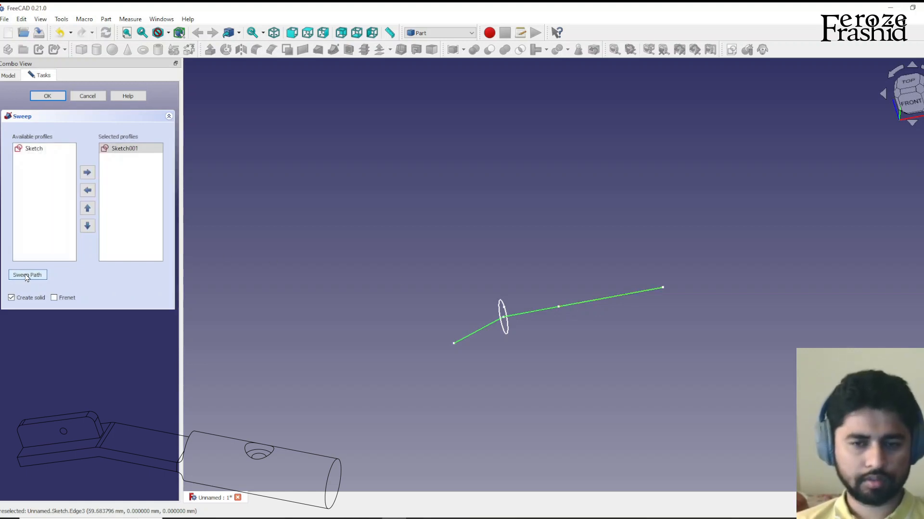
{"action": "left_click", "coordinate": [58, 97]}
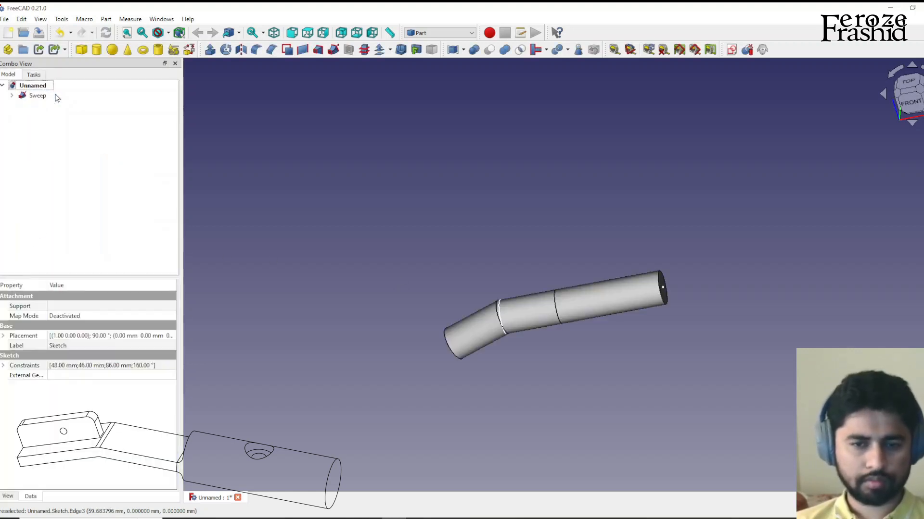
{"action": "scroll", "coordinate": [427, 322], "scroll_direction": "up", "scroll_amount": 3}
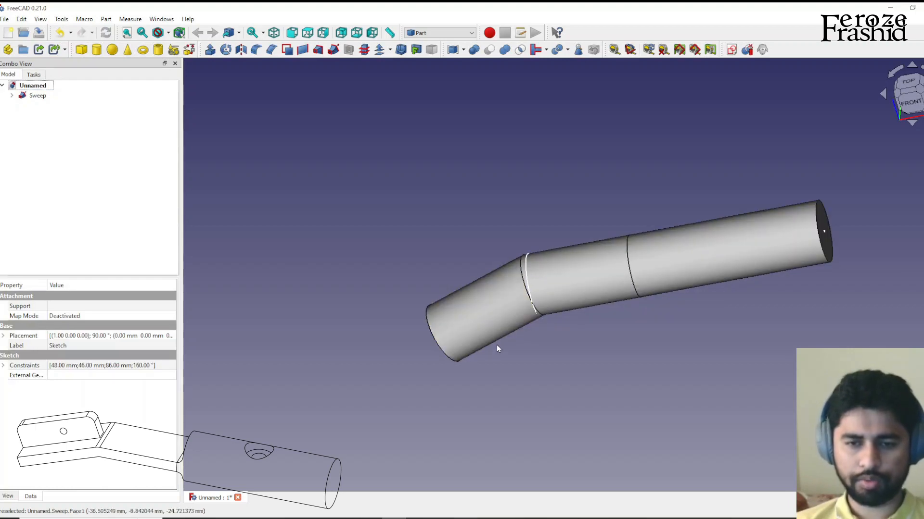
{"action": "key", "text": "super"}
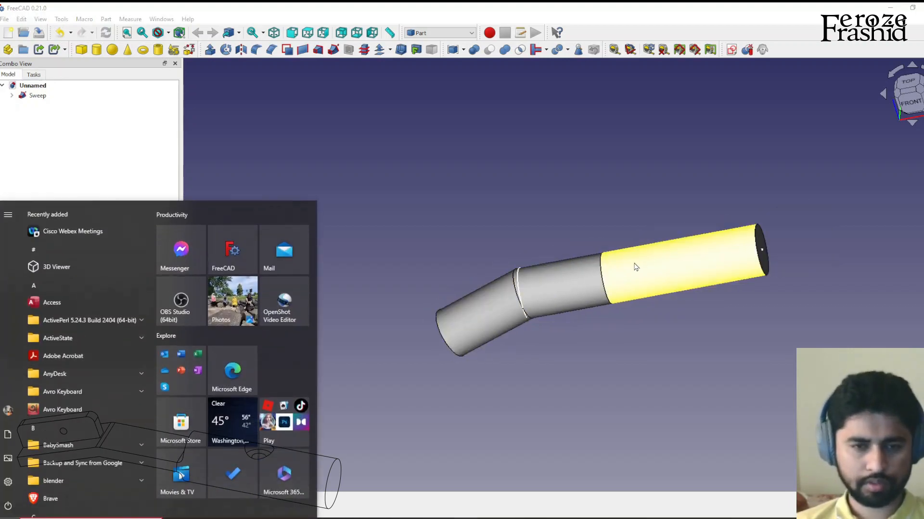
{"action": "key", "text": "super"}
{"action": "key", "text": "super"}
{"action": "key", "text": "super"}
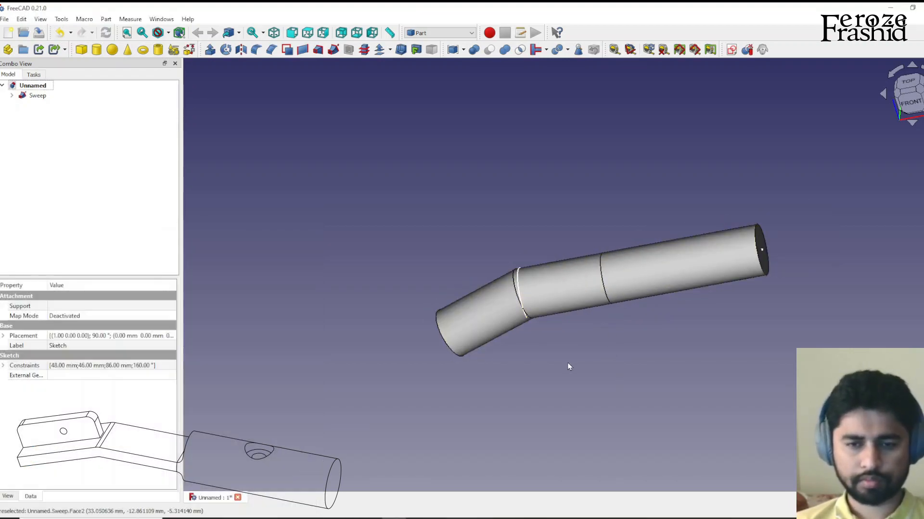
{"action": "left_click", "coordinate": [644, 351]}
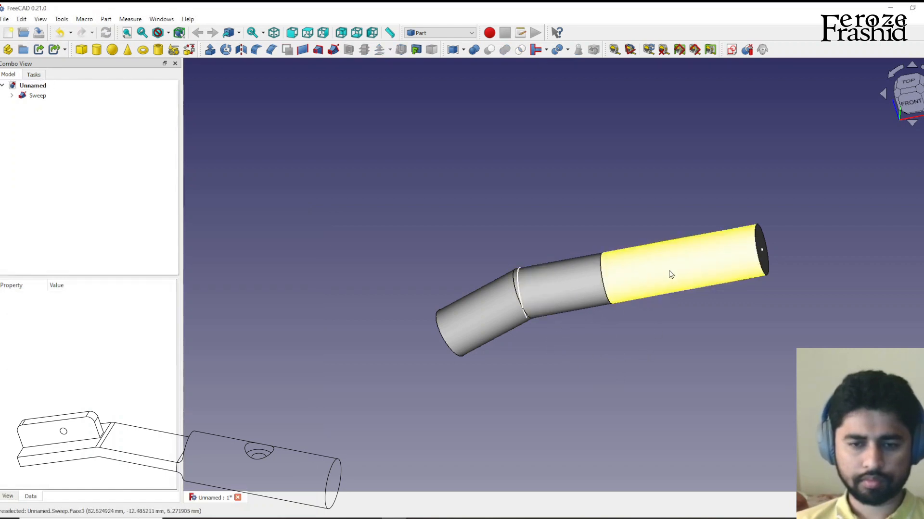
Step: Hide the swept solid and the circular profile sketch so that only the path sketch is shown
{"action": "middle_click_drag", "start_coordinate": [499, 335], "coordinate": [431, 350]}
{"action": "middle_click_drag", "start_coordinate": [540, 305], "coordinate": [816, 131]}
{"action": "key", "text": "1"}
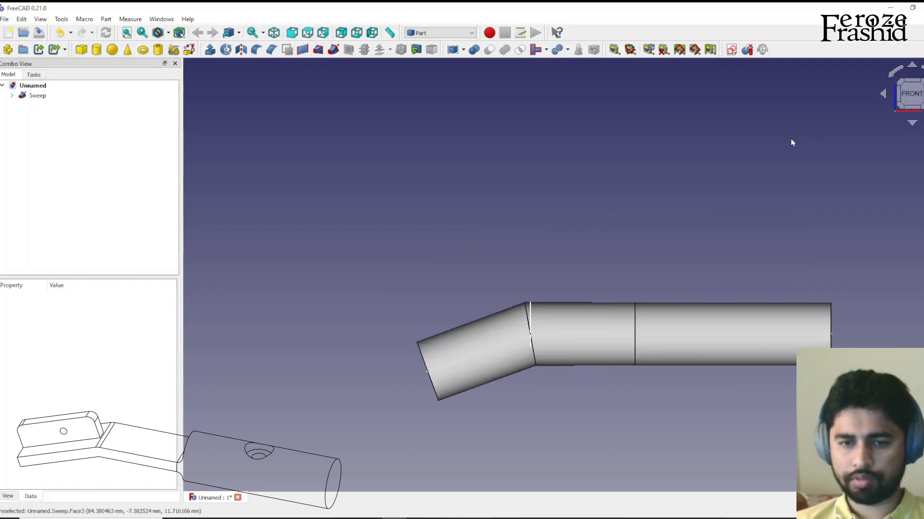
{"action": "scroll", "coordinate": [491, 255], "scroll_direction": "down", "scroll_amount": 4}
{"action": "scroll", "coordinate": [553, 341], "scroll_direction": "up", "scroll_amount": 3}
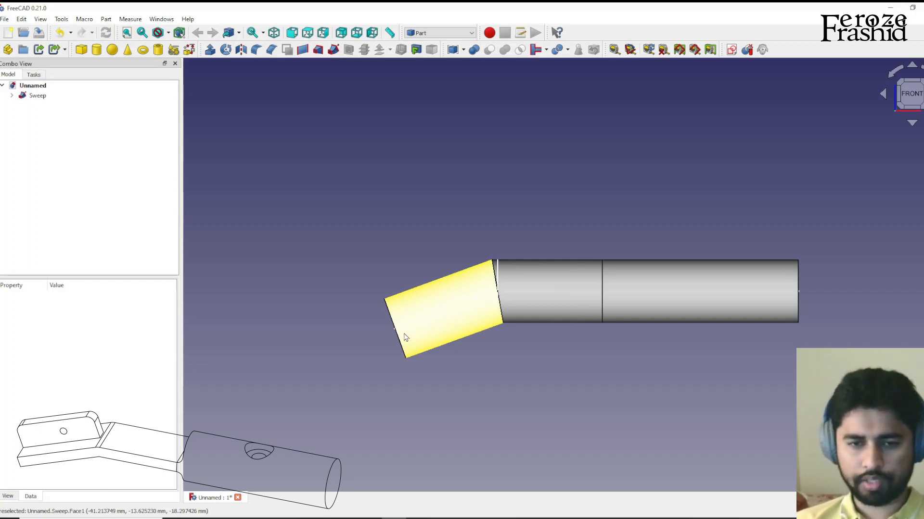
{"action": "left_click", "coordinate": [433, 325]}
{"action": "key", "text": "space"}
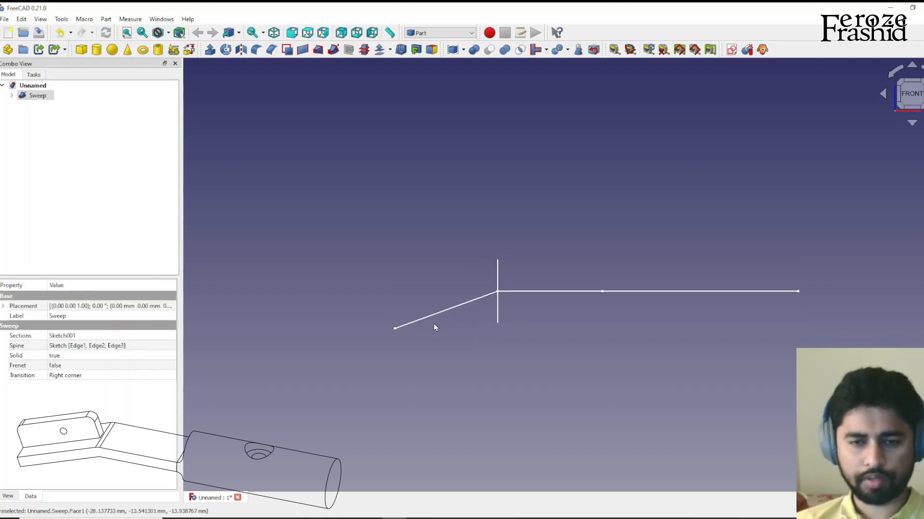
{"action": "left_click", "coordinate": [497, 318]}
{"action": "key", "text": "space"}
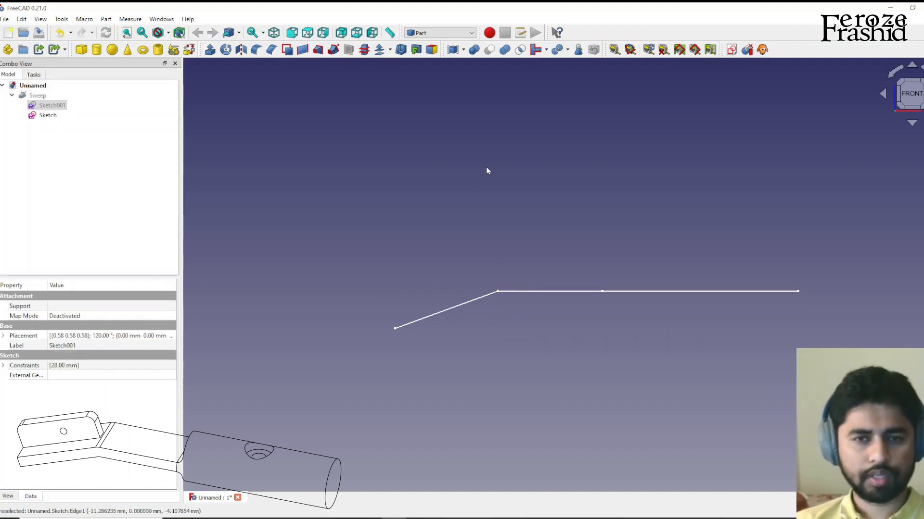
Step: Create a new sketch on the XZ plane for the handle's side outline
{"action": "left_click", "coordinate": [637, 117]}
{"action": "left_click", "coordinate": [730, 50]}
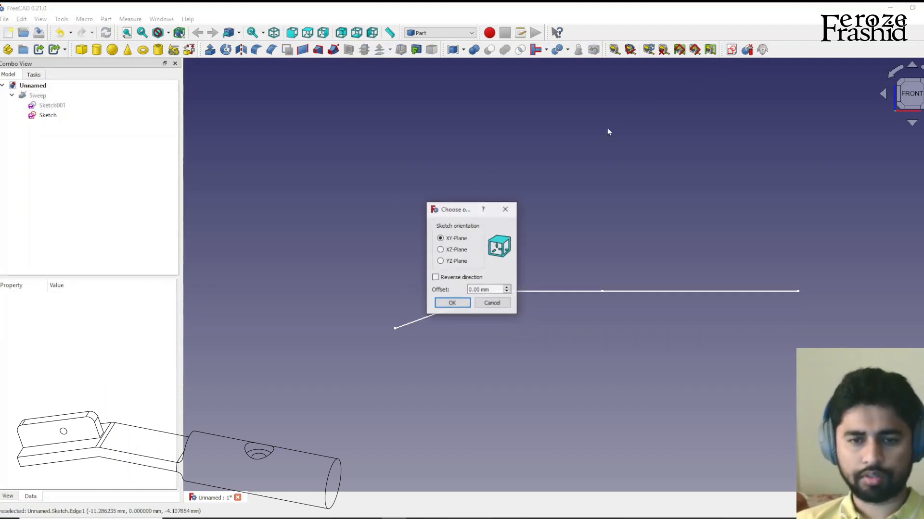
{"action": "left_click", "coordinate": [461, 252]}
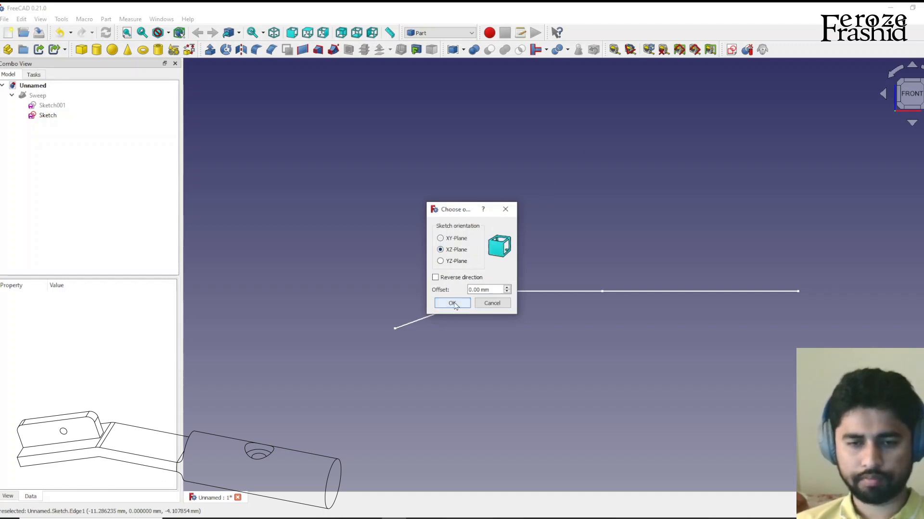
{"action": "left_click", "coordinate": [452, 303]}
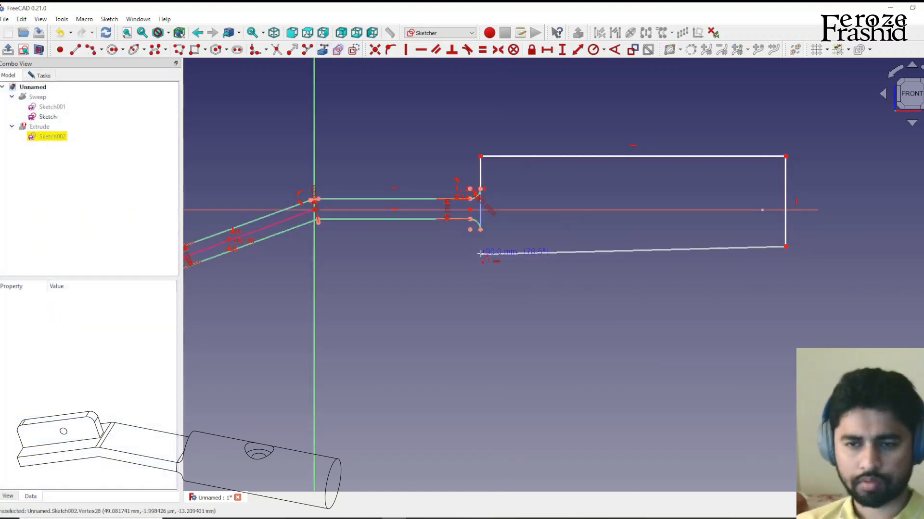
Step: Complete the closed outline with its large rectangular end and constrain the end edge's vertical length to 30 mm
{"action": "left_click", "coordinate": [480, 247]}
{"action": "left_click", "coordinate": [481, 230]}
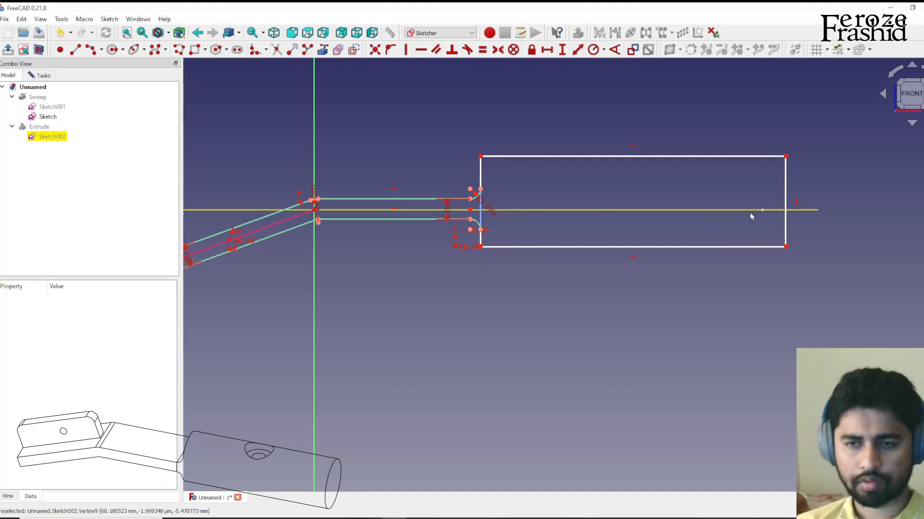
{"action": "left_click", "coordinate": [784, 222]}
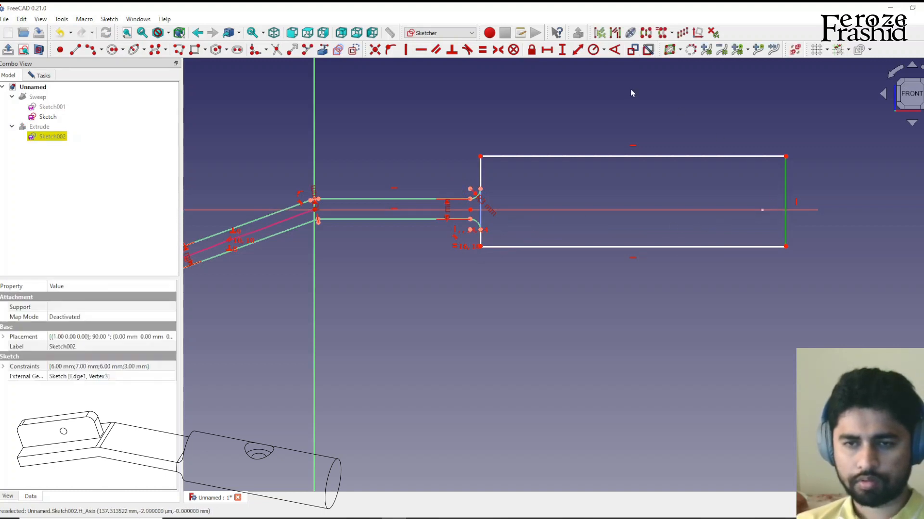
{"action": "left_click", "coordinate": [562, 50]}
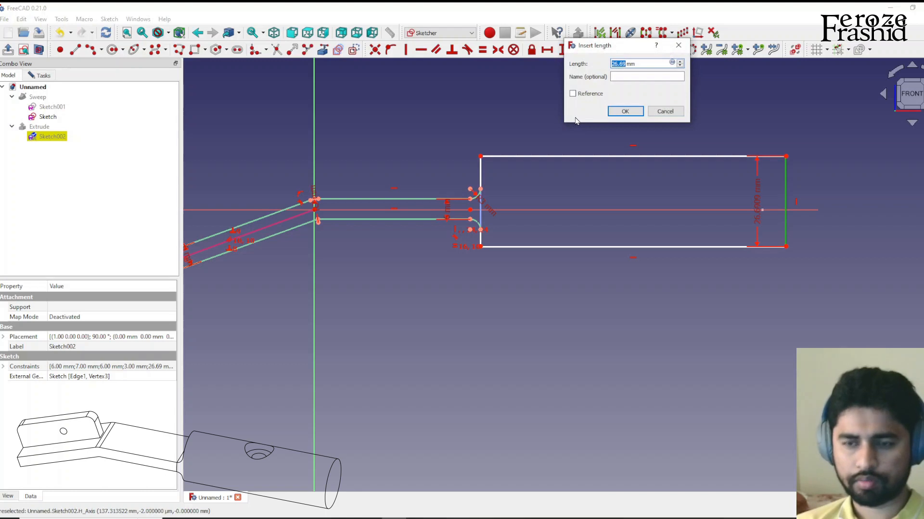
{"action": "type", "text": "30"}
{"action": "key", "text": "Return"}
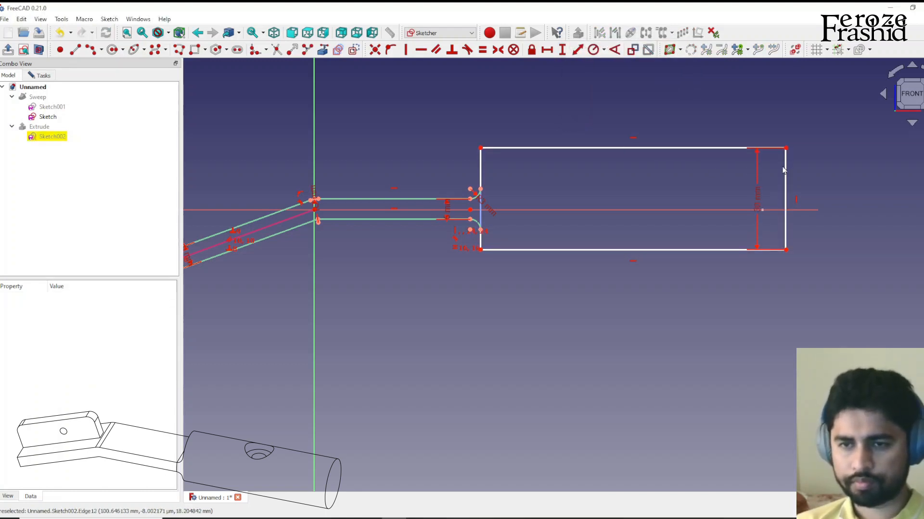
Step: Make the two corners of the rectangle's far end edge symmetric about the horizontal axis
{"action": "left_click", "coordinate": [786, 148]}
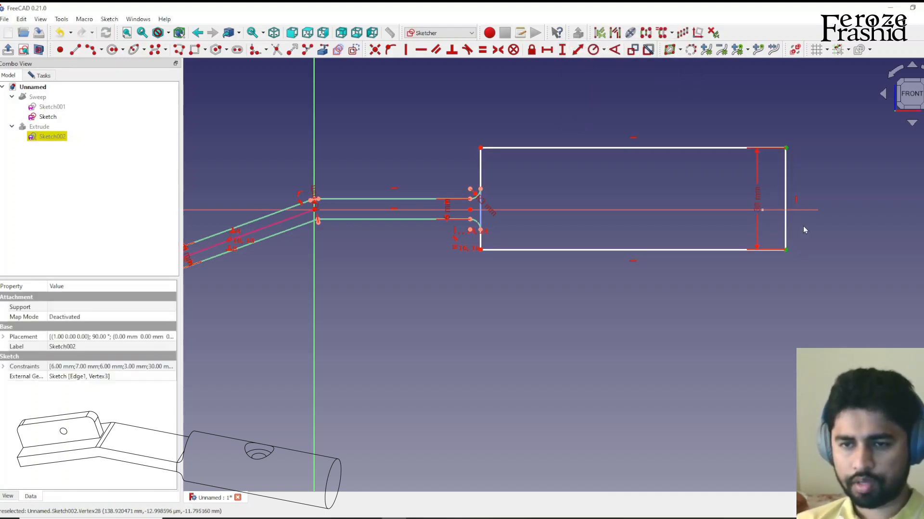
{"action": "left_click", "coordinate": [806, 210]}
{"action": "left_click", "coordinate": [514, 49]}
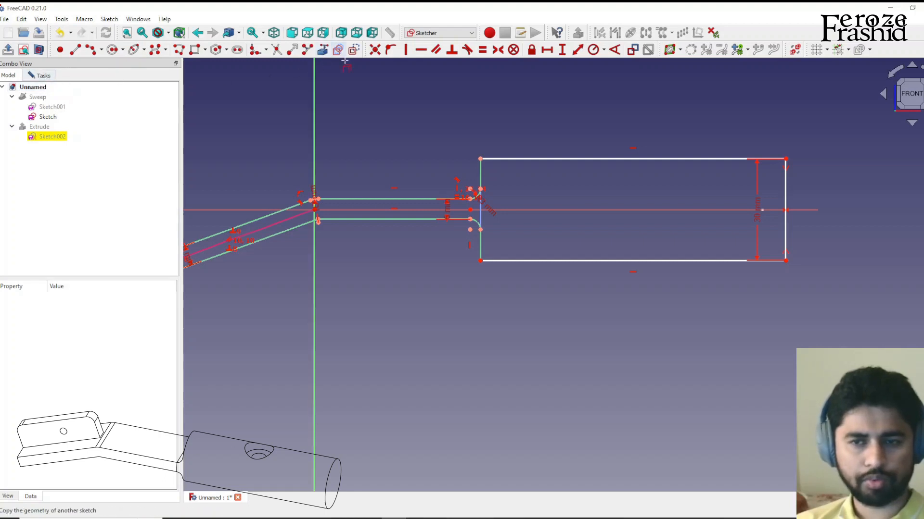
Step: Import the path's end point as external geometry, constrain it onto the rectangle's far end edge, and finish the sketch
{"action": "scroll", "coordinate": [756, 208], "scroll_direction": "up", "scroll_amount": 6}
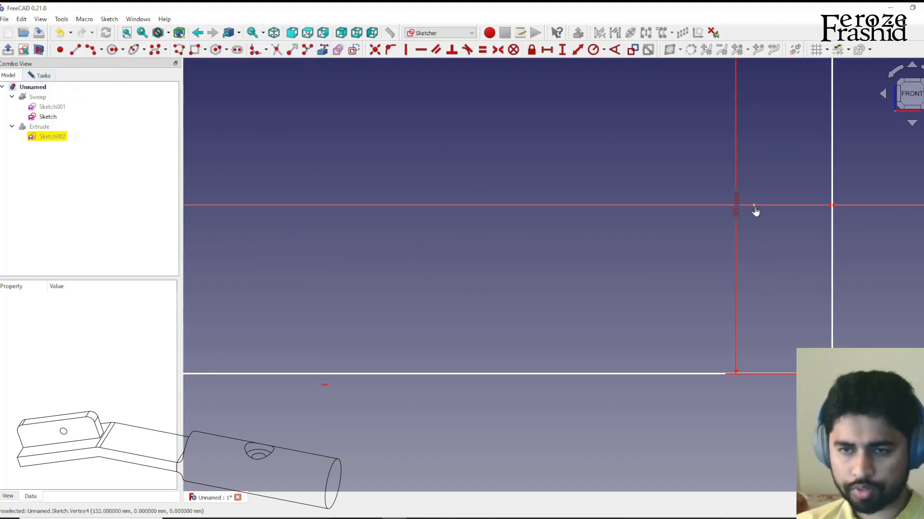
{"action": "left_click", "coordinate": [754, 206]}
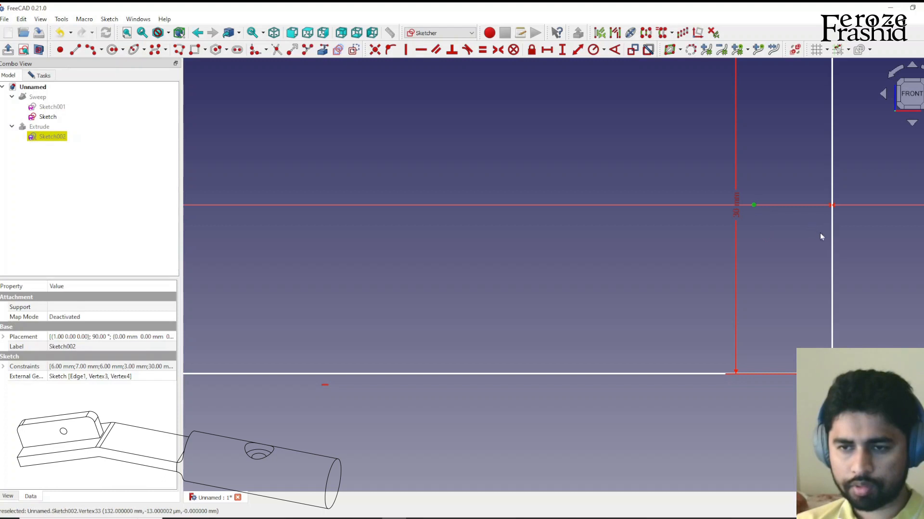
{"action": "left_click", "coordinate": [831, 243]}
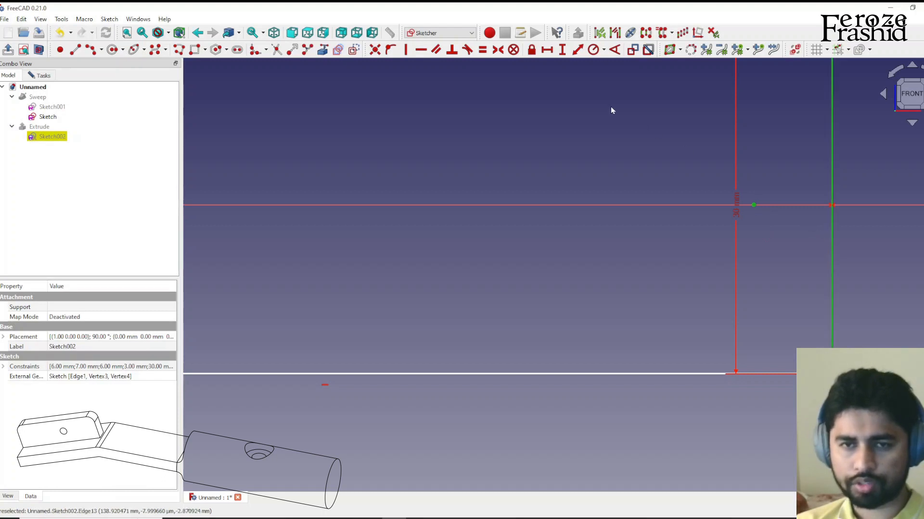
{"action": "left_click", "coordinate": [389, 52]}
{"action": "scroll", "coordinate": [777, 270], "scroll_direction": "down", "scroll_amount": 5}
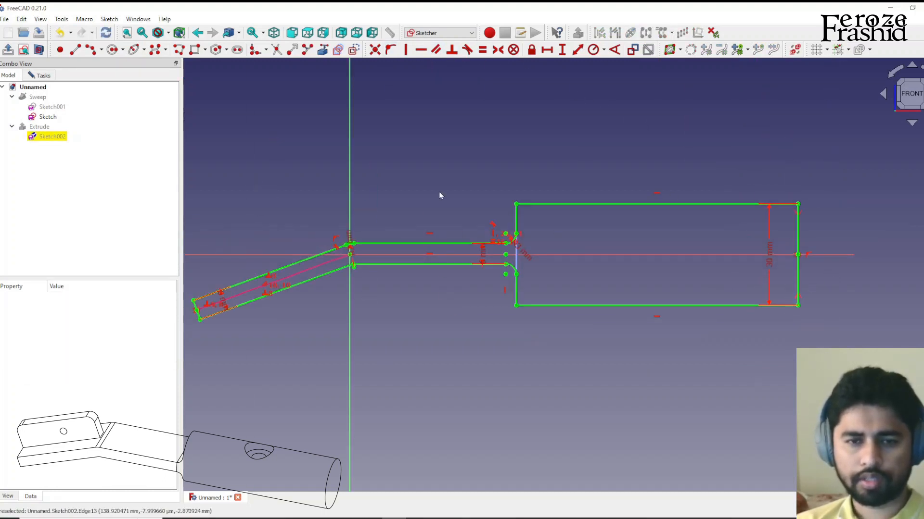
{"action": "left_click", "coordinate": [53, 77]}
{"action": "left_click", "coordinate": [76, 96]}
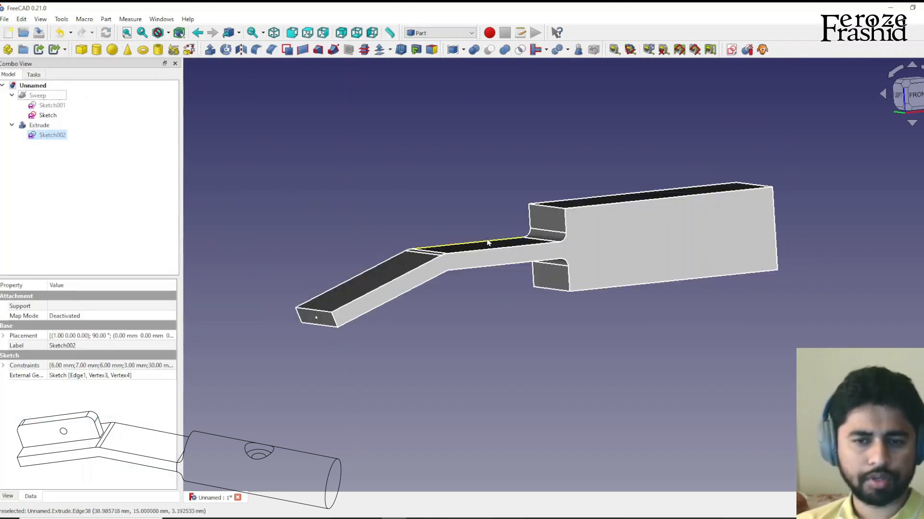
Step: Show the swept solid and create the Boolean intersection of the sweep and the extrusion
{"action": "left_click", "coordinate": [47, 97]}
{"action": "key", "text": "ctrl+r"}
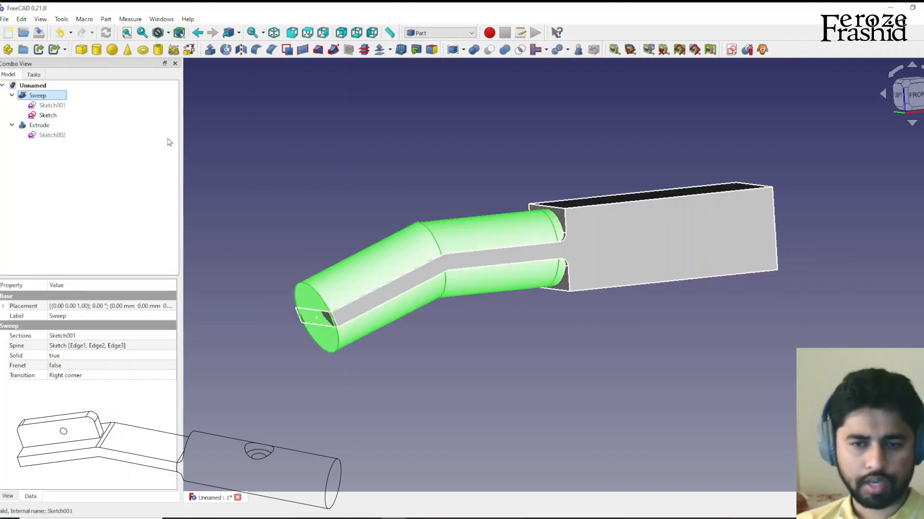
{"action": "left_click", "coordinate": [337, 189]}
{"action": "middle_click_drag", "start_coordinate": [295, 194], "coordinate": [399, 232]}
{"action": "left_click", "coordinate": [38, 95]}
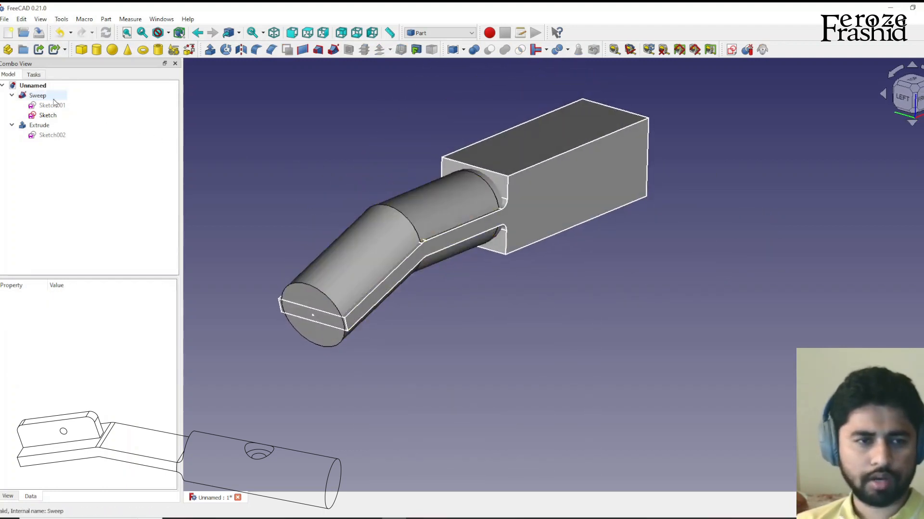
{"action": "left_click", "coordinate": [39, 125], "text": "ctrl"}
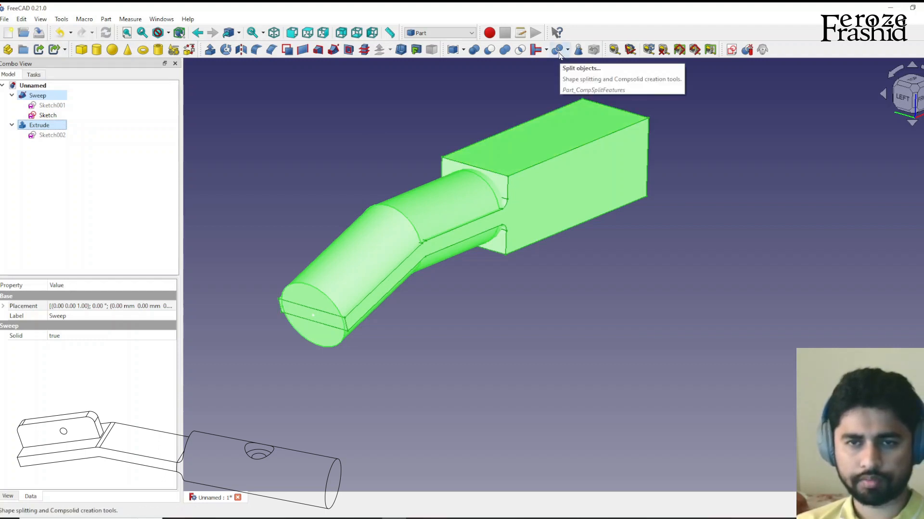
{"action": "left_click", "coordinate": [520, 50]}
{"action": "middle_click_drag", "start_coordinate": [662, 198], "coordinate": [663, 294]}
{"action": "middle_click_drag", "start_coordinate": [620, 264], "coordinate": [316, 366]}
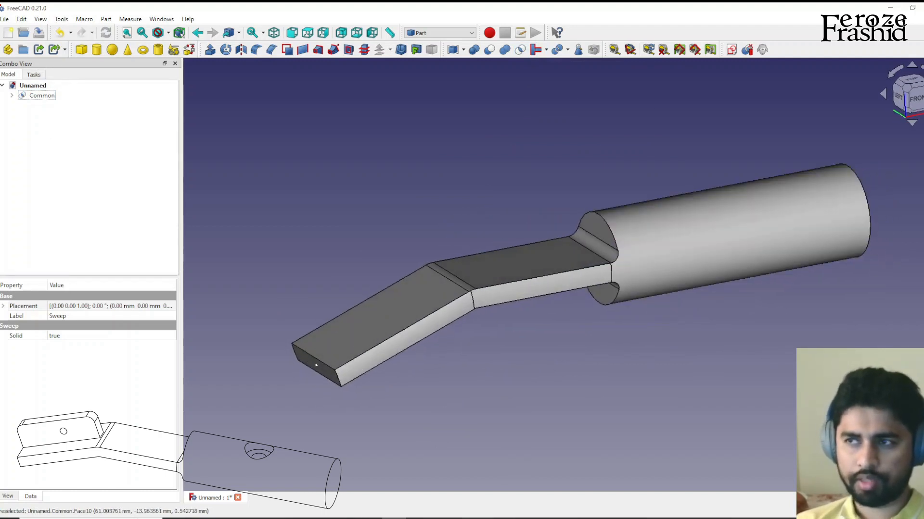
{"action": "key", "text": "alt+Tab"}
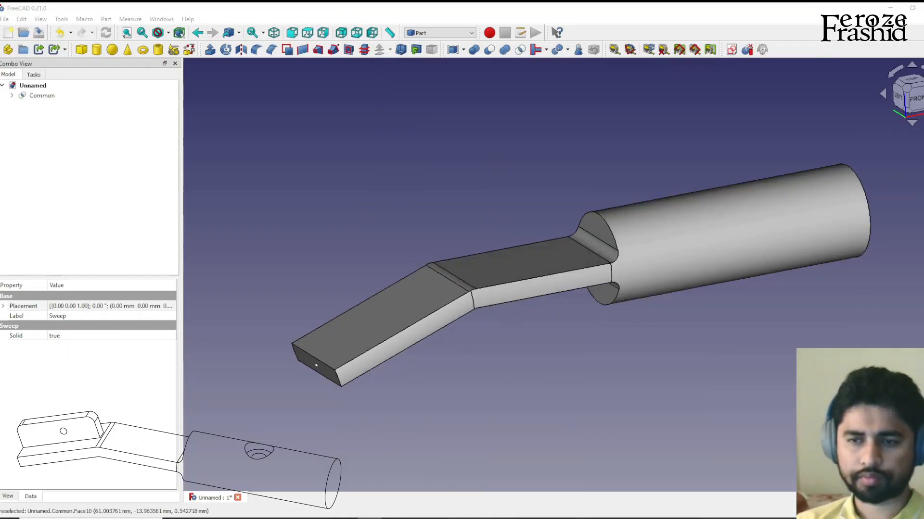
{"action": "scroll", "coordinate": [505, 294], "scroll_direction": "up", "scroll_amount": 3}
{"action": "middle_click_drag", "start_coordinate": [500, 313], "coordinate": [572, 372]}
{"action": "scroll", "coordinate": [647, 352], "scroll_direction": "up", "scroll_amount": 3}
{"action": "middle_click_drag", "start_coordinate": [762, 271], "coordinate": [740, 250]}
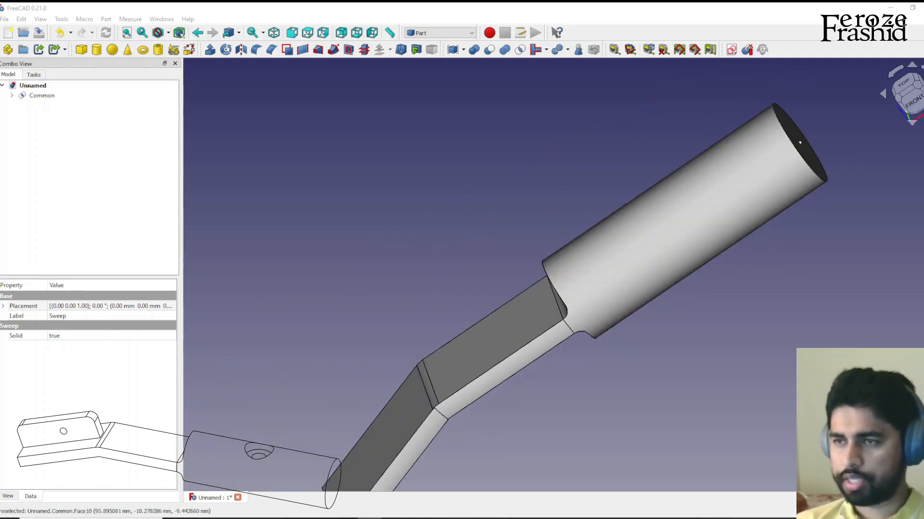
{"action": "left_click_drag", "start_coordinate": [923, 161], "coordinate": [529, 3]}
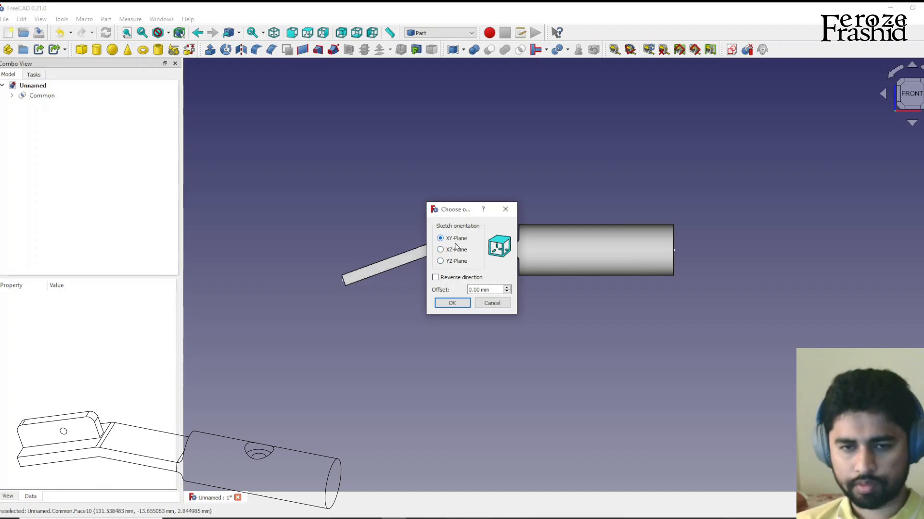
Step: On a new XZ-plane sketch, draw a stepped profile across the thick cylinder, 35 mm high, 8 and 4 mm wide, 89 mm from the origin
{"action": "left_click", "coordinate": [455, 251]}
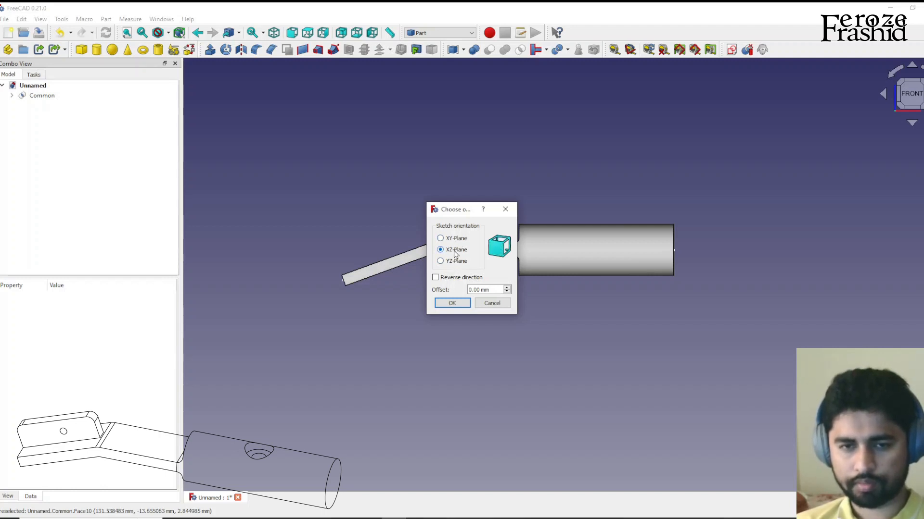
{"action": "left_click", "coordinate": [452, 304]}
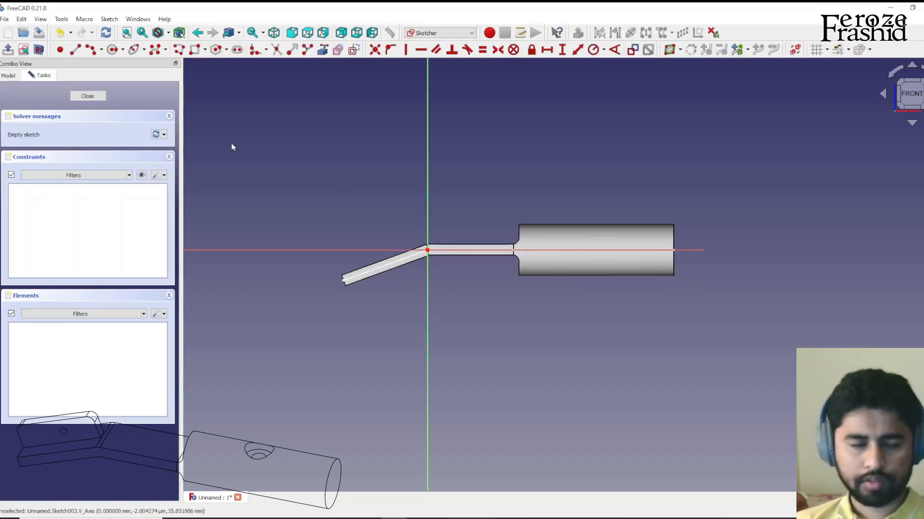
{"action": "left_click", "coordinate": [114, 50]}
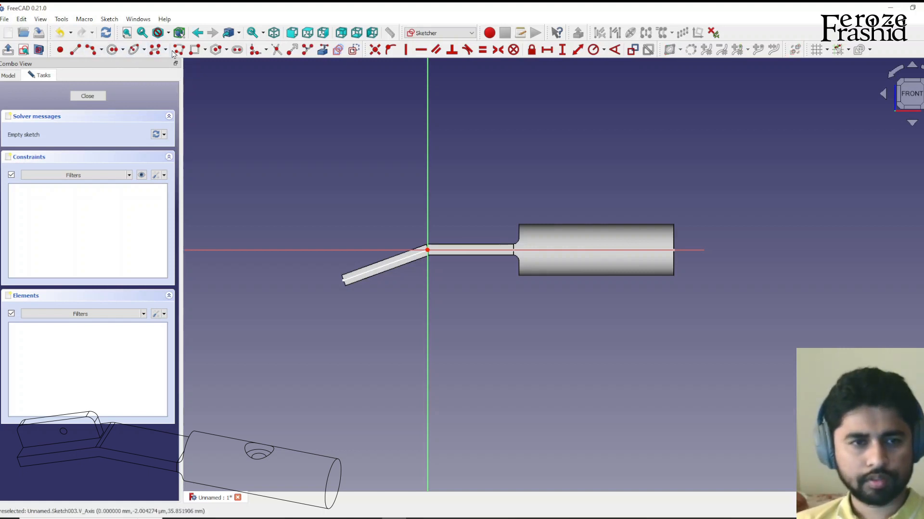
{"action": "left_click", "coordinate": [622, 233]}
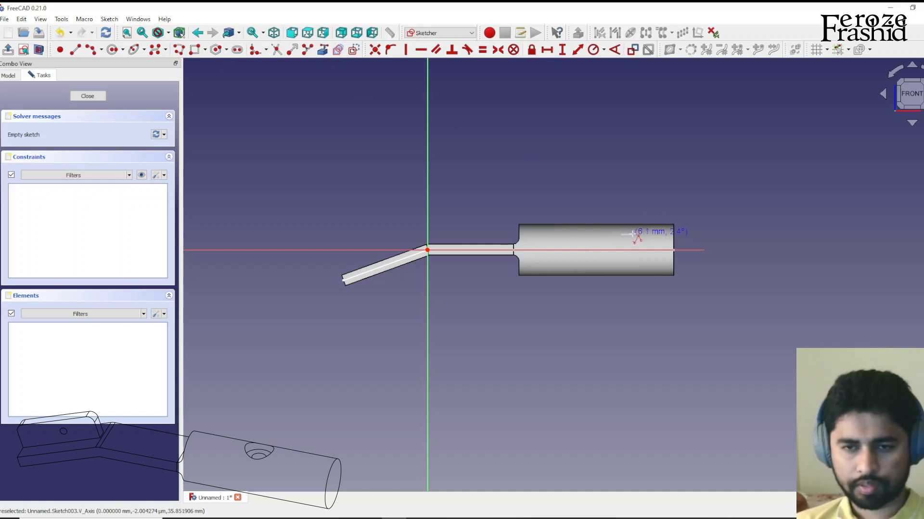
{"action": "scroll", "coordinate": [673, 197], "scroll_direction": "up", "scroll_amount": 5}
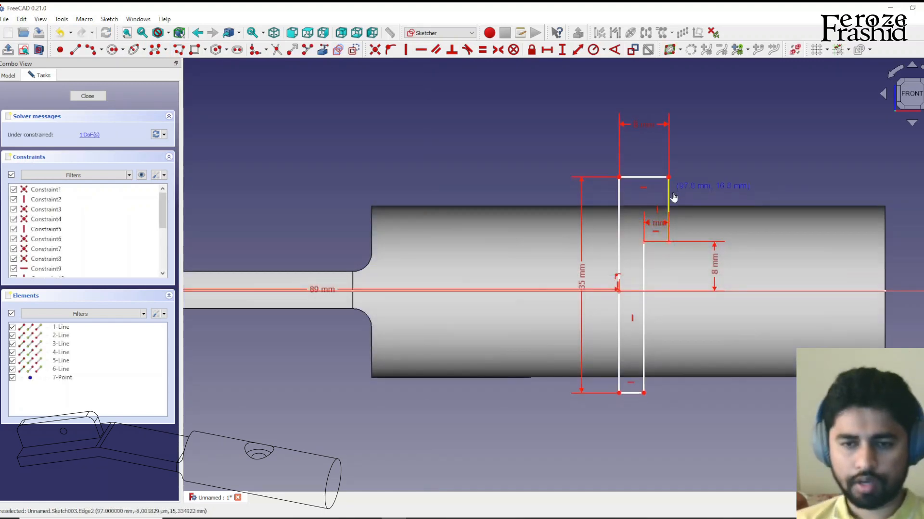
Step: Make the end points of the profile's long vertical edge symmetric about the horizontal axis and finish the sketch
{"action": "left_click_drag", "start_coordinate": [673, 197], "coordinate": [673, 201]}
{"action": "left_click", "coordinate": [618, 183]}
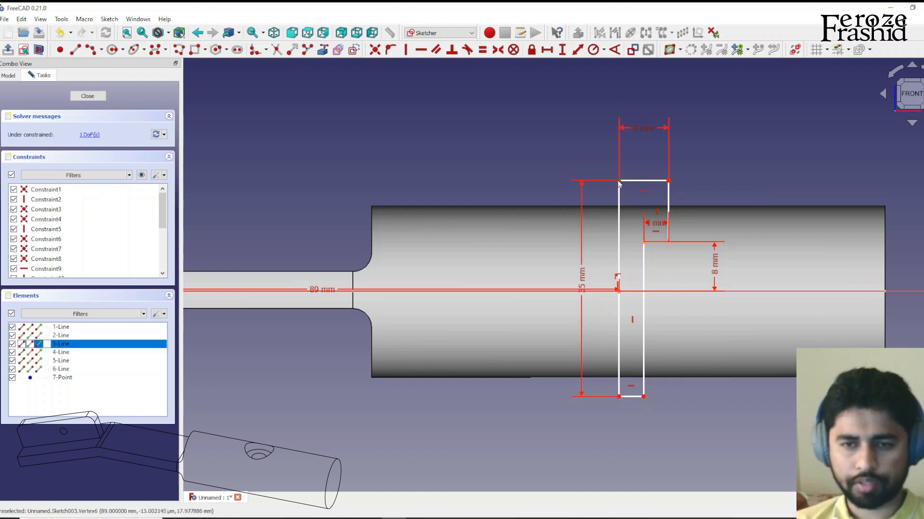
{"action": "left_click", "coordinate": [619, 397]}
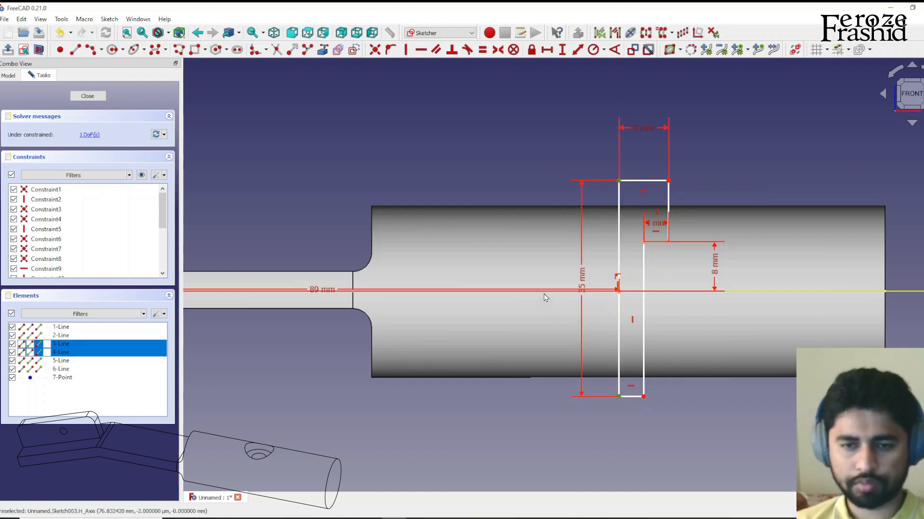
{"action": "left_click", "coordinate": [498, 49]}
{"action": "left_click", "coordinate": [88, 96]}
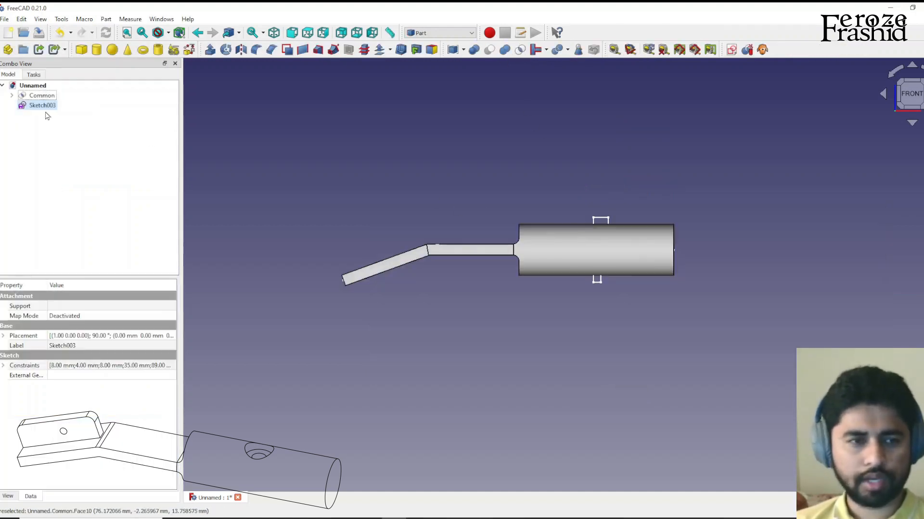
Step: Try to revolve the stepped profile 360° about the default Z axis as a solid and delete the result
{"action": "left_click", "coordinate": [225, 49]}
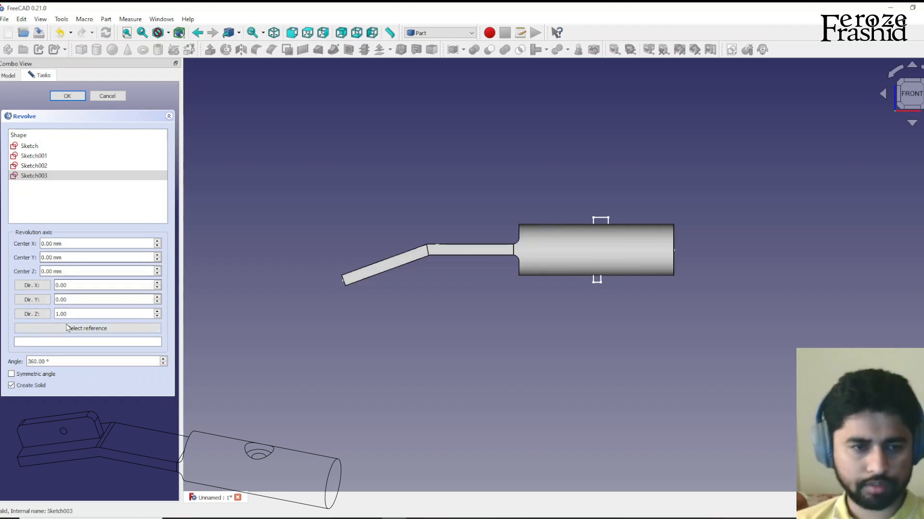
{"action": "left_click", "coordinate": [68, 96]}
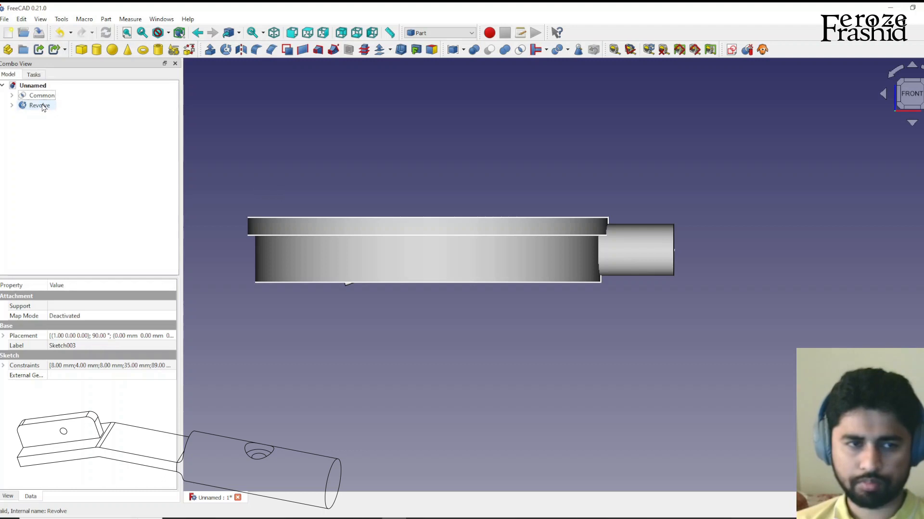
{"action": "left_click", "coordinate": [40, 106]}
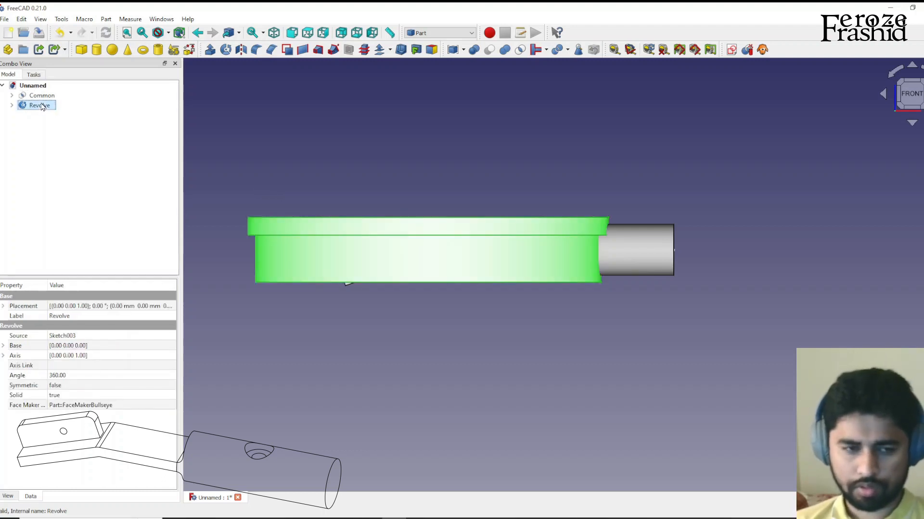
{"action": "key", "text": "Delete"}
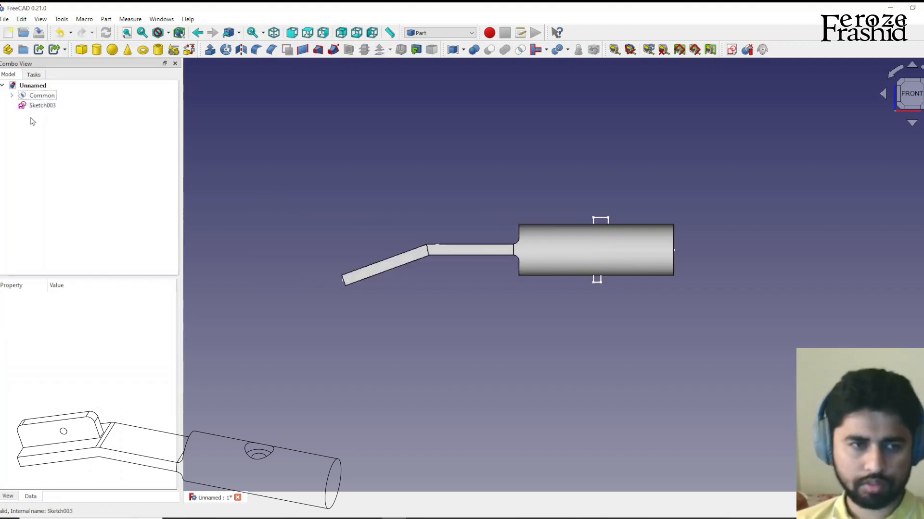
Step: Revolve the stepped profile 360° as a solid, using the profile's long vertical edge as the revolution axis
{"action": "left_click", "coordinate": [42, 105]}
{"action": "left_click", "coordinate": [226, 50]}
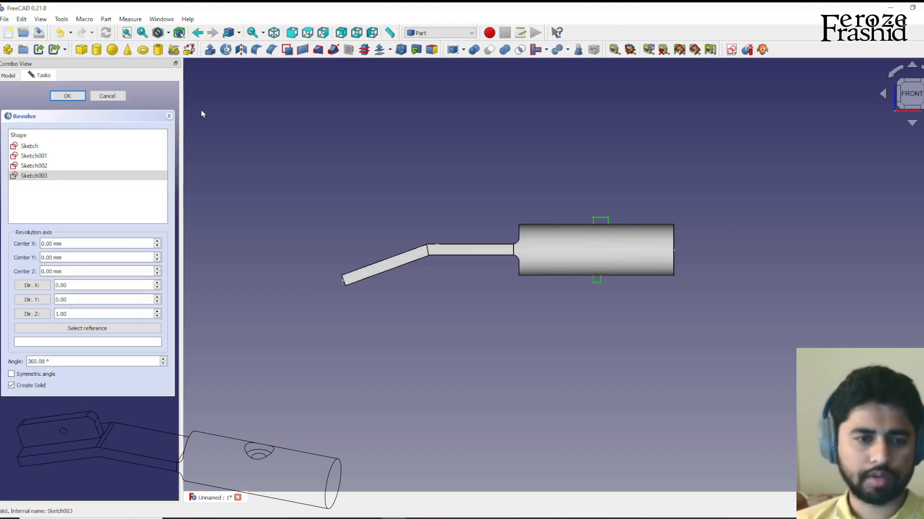
{"action": "left_click", "coordinate": [95, 330]}
{"action": "scroll", "coordinate": [542, 227], "scroll_direction": "up", "scroll_amount": 4}
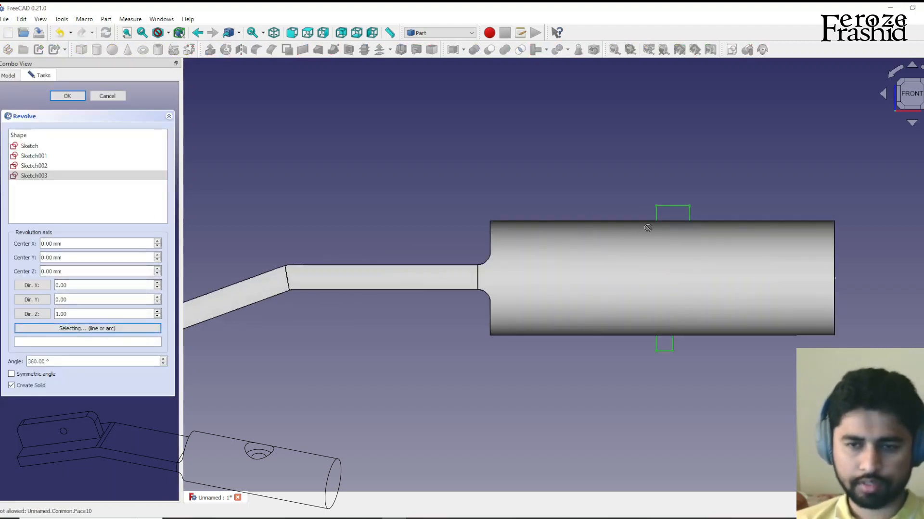
{"action": "left_click", "coordinate": [656, 214]}
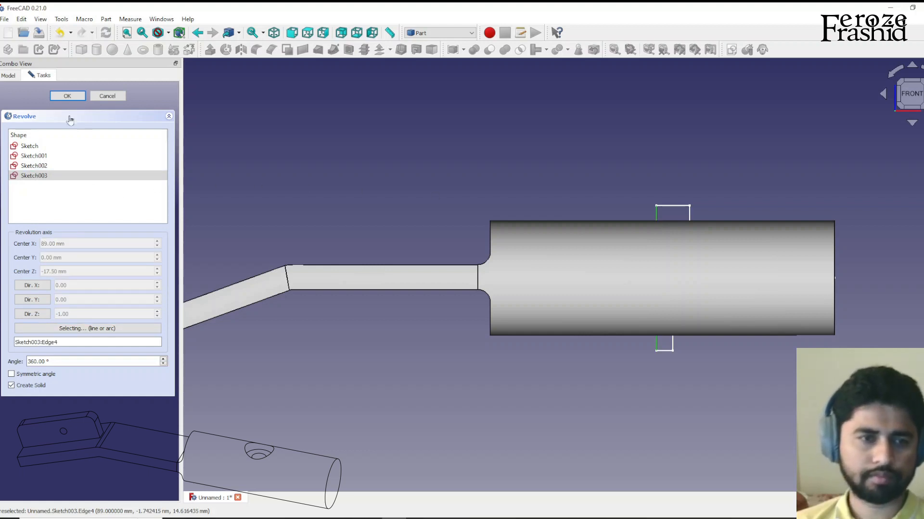
{"action": "left_click", "coordinate": [66, 96]}
{"action": "scroll", "coordinate": [662, 291], "scroll_direction": "down", "scroll_amount": 2}
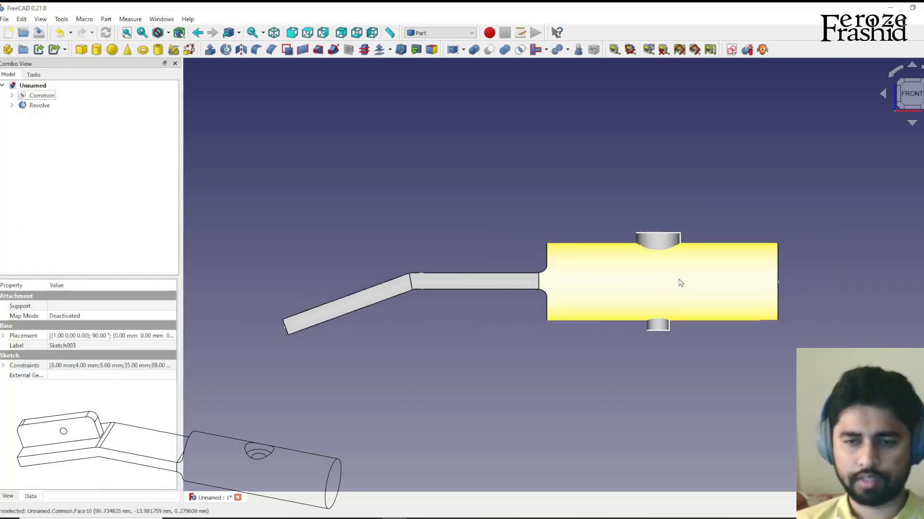
Step: Cut the revolved stepped solid out of the handle body's thick cylinder
{"action": "middle_click_drag", "start_coordinate": [645, 272], "coordinate": [688, 327]}
{"action": "left_click", "coordinate": [87, 95]}
{"action": "left_click", "coordinate": [113, 106], "text": "ctrl"}
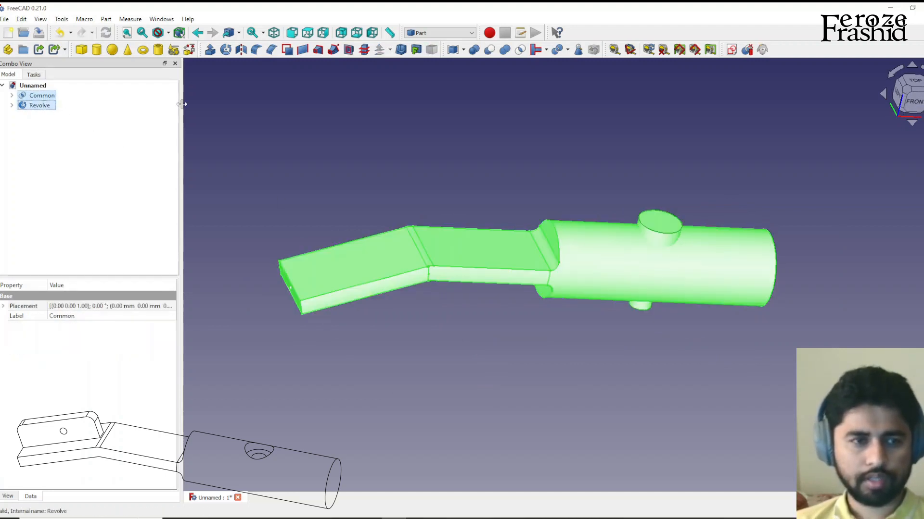
{"action": "left_click", "coordinate": [489, 50]}
{"action": "mouse_move", "coordinate": [567, 250]}
{"action": "middle_mouse_down"}
{"action": "mouse_move", "coordinate": [681, 336]}
{"action": "mouse_move", "coordinate": [702, 282]}
{"action": "mouse_move", "coordinate": [610, 324]}
{"action": "mouse_move", "coordinate": [789, 276]}
{"action": "mouse_move", "coordinate": [757, 207]}
{"action": "mouse_move", "coordinate": [719, 231]}
{"action": "middle_mouse_up"}
Step: Switch to the 3D CAD Ex 16.png drawing to check the remaining features, then return to FreeCAD and compare the model
{"action": "key", "text": "alt+Tab"}
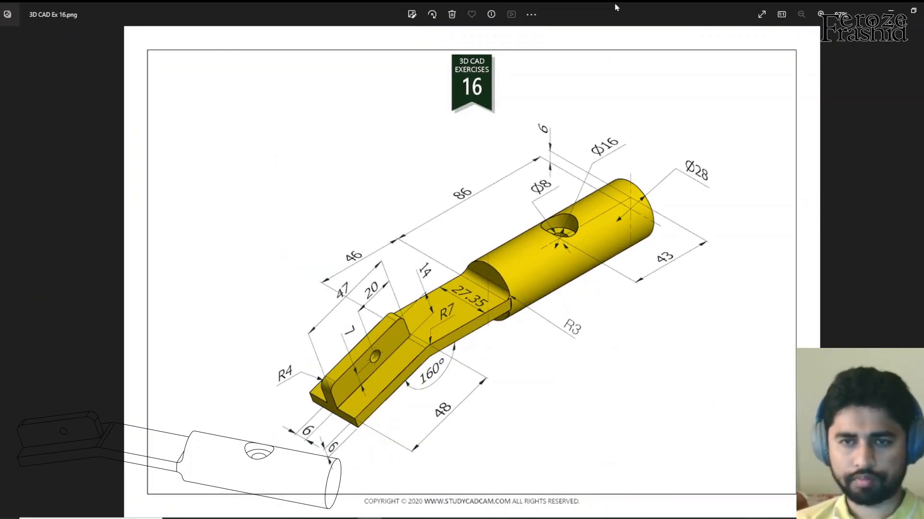
{"action": "key", "text": "alt+Tab"}
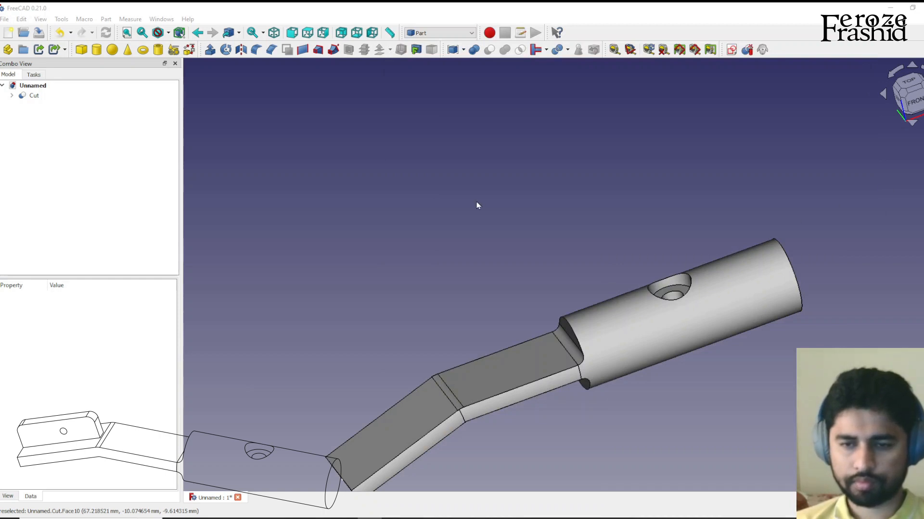
{"action": "scroll", "coordinate": [476, 206], "scroll_direction": "down", "scroll_amount": 1}
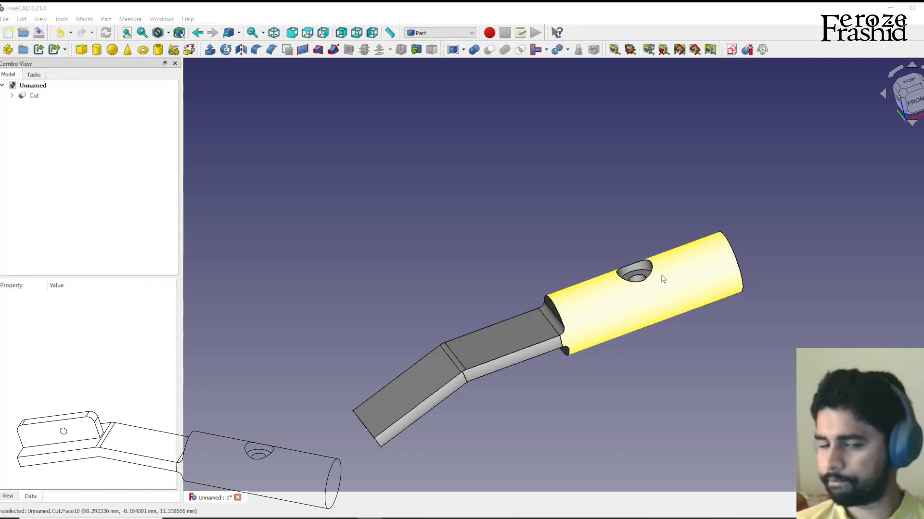
{"action": "scroll", "coordinate": [634, 304], "scroll_direction": "up", "scroll_amount": 1}
{"action": "scroll", "coordinate": [646, 289], "scroll_direction": "down", "scroll_amount": 1}
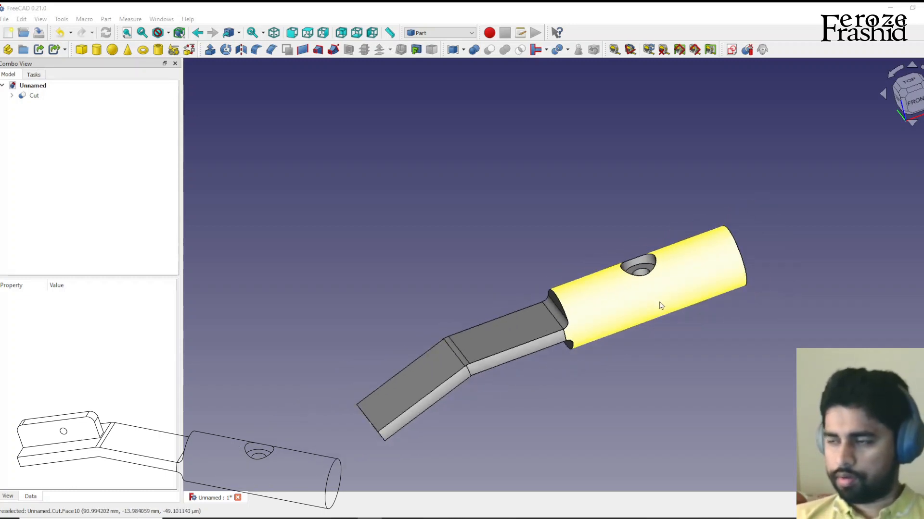
{"action": "scroll", "coordinate": [656, 284], "scroll_direction": "down", "scroll_amount": 1}
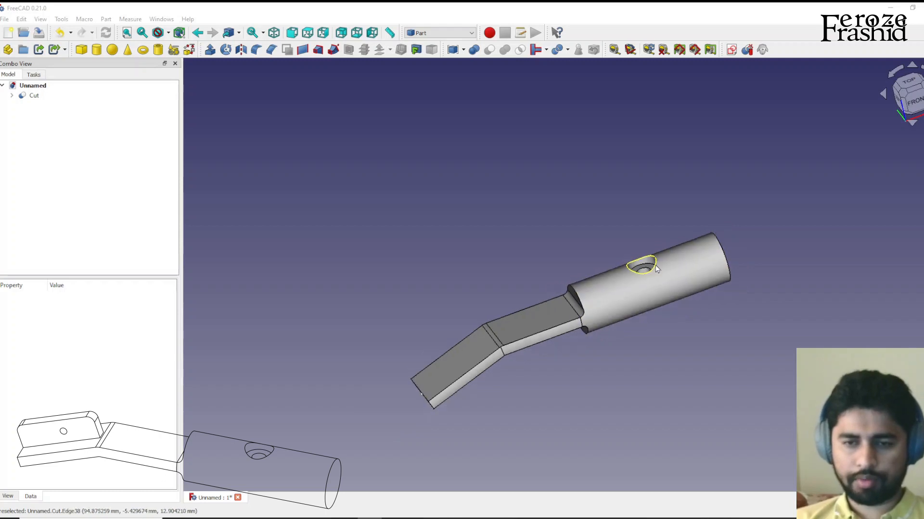
{"action": "scroll", "coordinate": [522, 334], "scroll_direction": "up", "scroll_amount": 2}
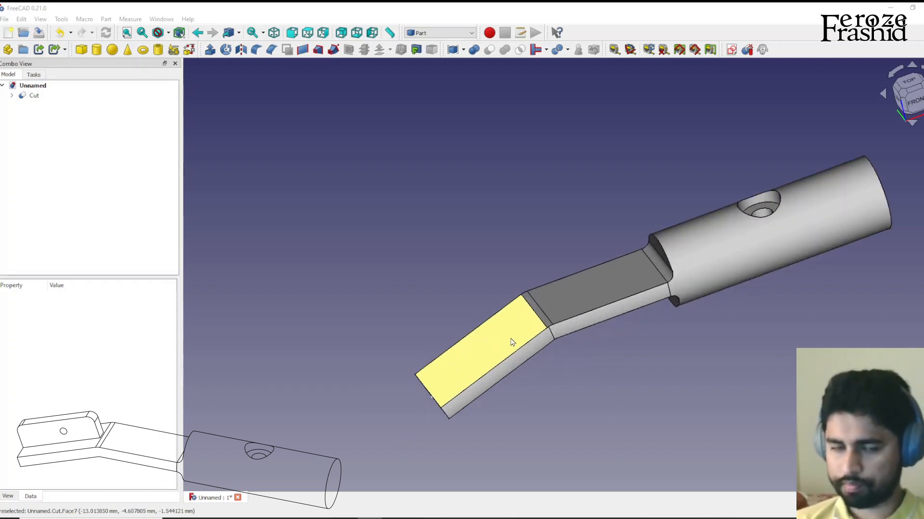
Step: Start a plane-face sketch on the upper face of the angled end section and reference its outer end edge as external geometry
{"action": "left_click", "coordinate": [512, 342]}
{"action": "left_click", "coordinate": [732, 50]}
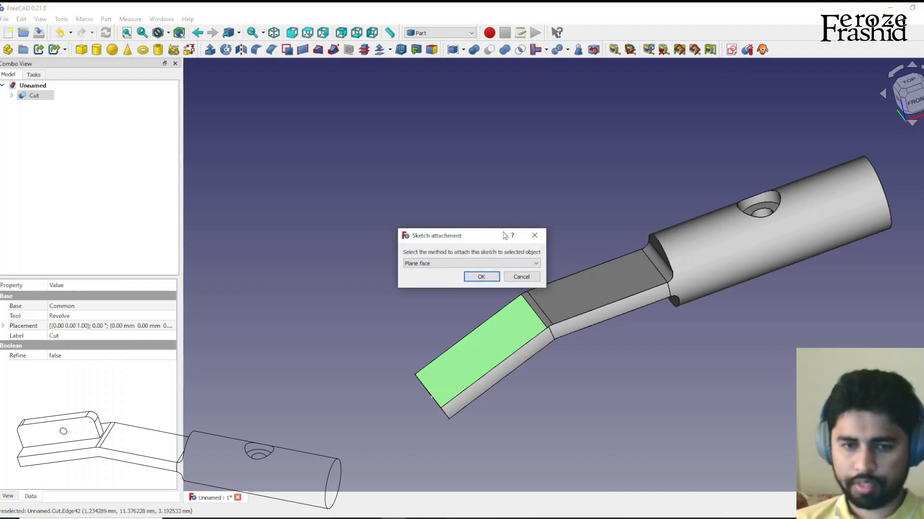
{"action": "left_click", "coordinate": [481, 278]}
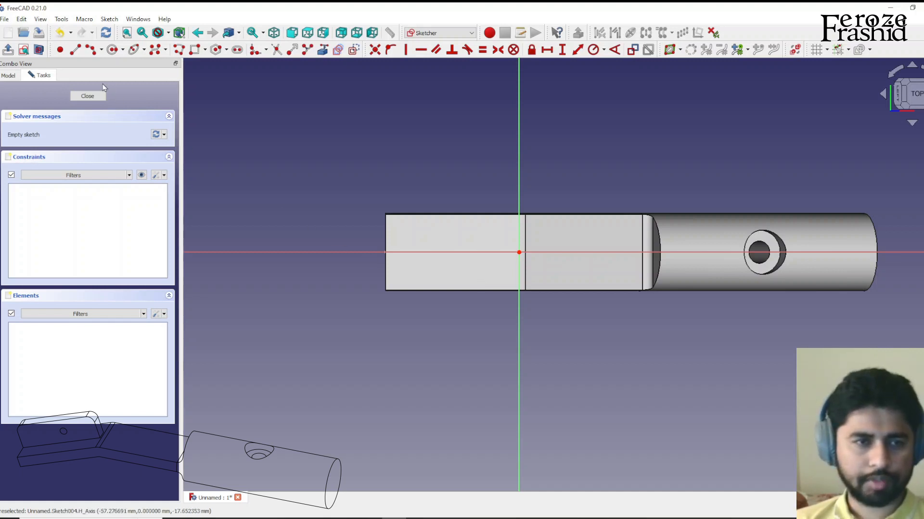
{"action": "left_click", "coordinate": [75, 50]}
{"action": "scroll", "coordinate": [360, 252], "scroll_direction": "up", "scroll_amount": 2}
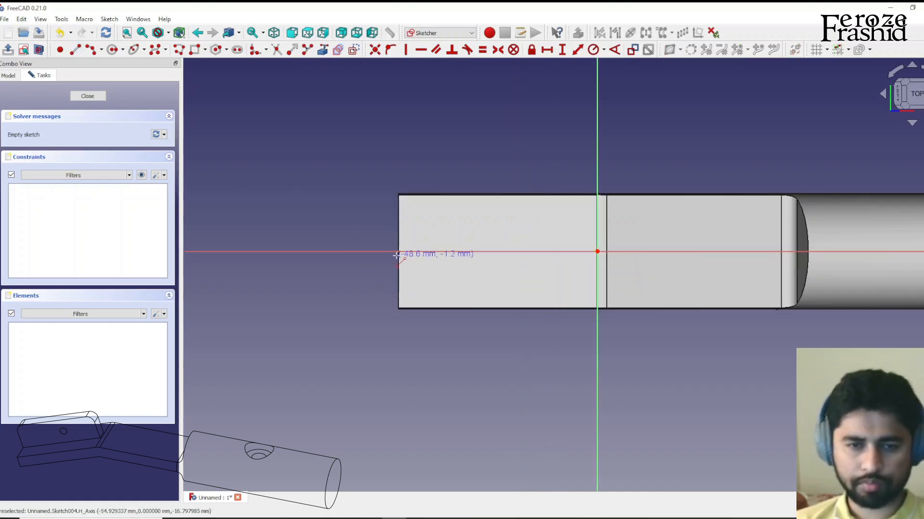
{"action": "key", "text": "Escape"}
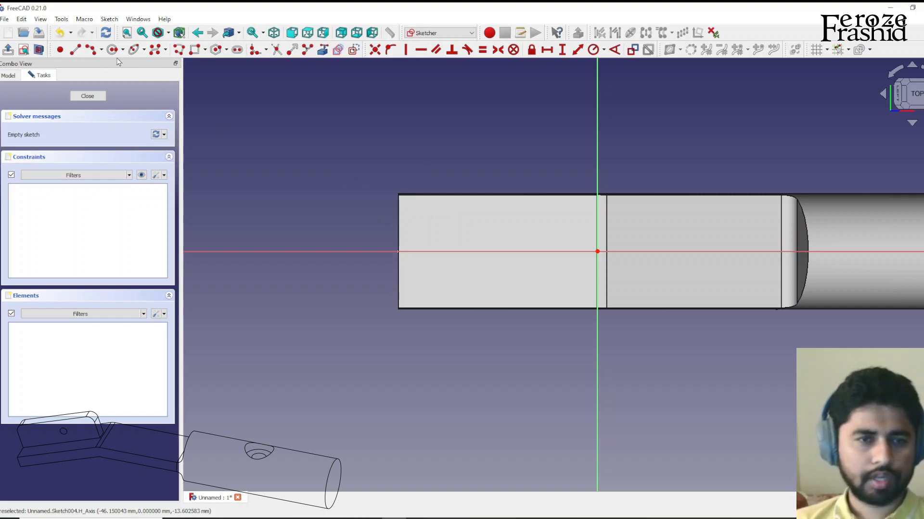
{"action": "left_click", "coordinate": [323, 50]}
{"action": "left_click", "coordinate": [396, 215]}
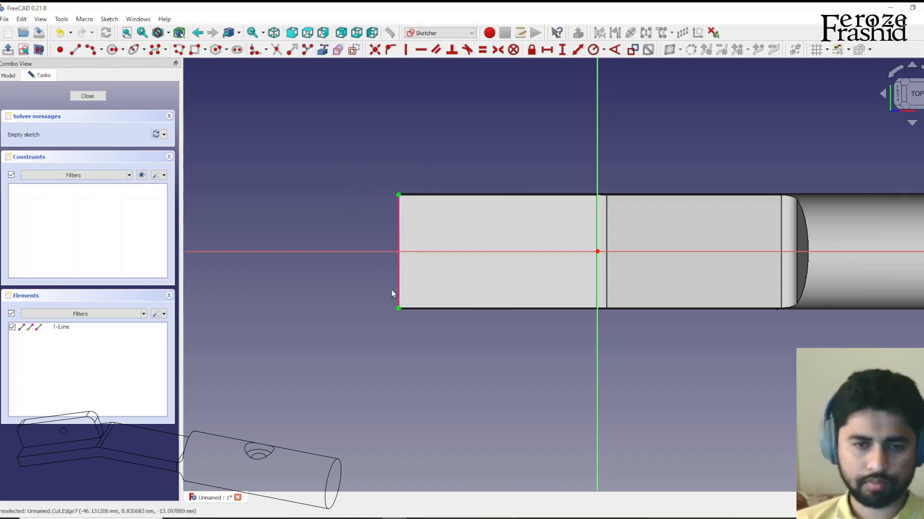
{"action": "mouse_move", "coordinate": [414, 305]}
{"action": "middle_mouse_down"}
{"action": "mouse_move", "coordinate": [501, 268]}
{"action": "mouse_move", "coordinate": [610, 245]}
{"action": "mouse_move", "coordinate": [480, 274]}
{"action": "mouse_move", "coordinate": [462, 283]}
{"action": "mouse_move", "coordinate": [458, 303]}
{"action": "mouse_move", "coordinate": [473, 301]}
{"action": "middle_mouse_up"}
{"action": "middle_click_drag", "start_coordinate": [561, 283], "coordinate": [524, 262]}
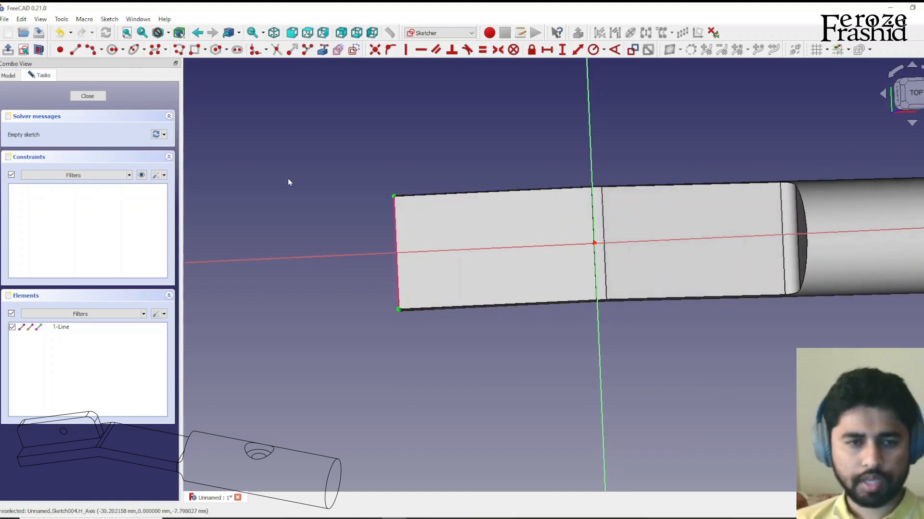
Step: Draw a rectangle 47 mm long and 6 mm wide from the outer end edge, symmetric about the horizontal axis, and finish the sketch
{"action": "left_click", "coordinate": [75, 49]}
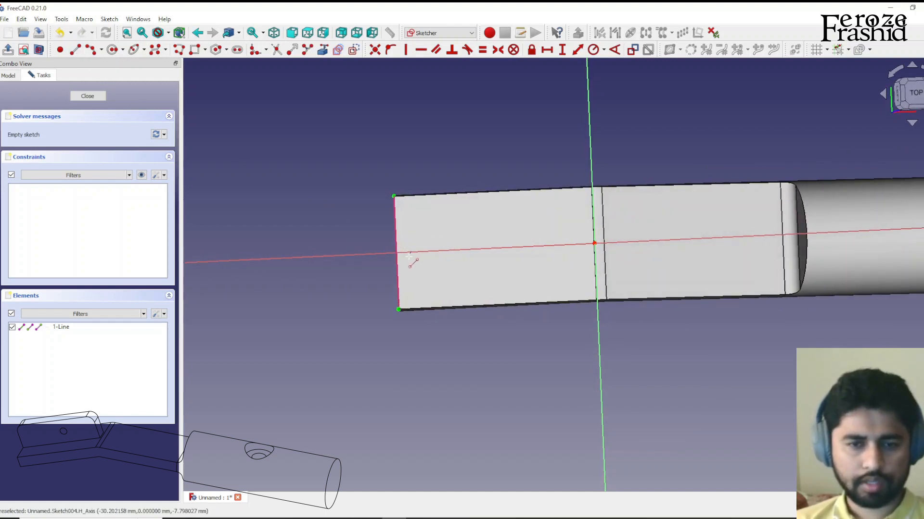
{"action": "left_click", "coordinate": [398, 236]}
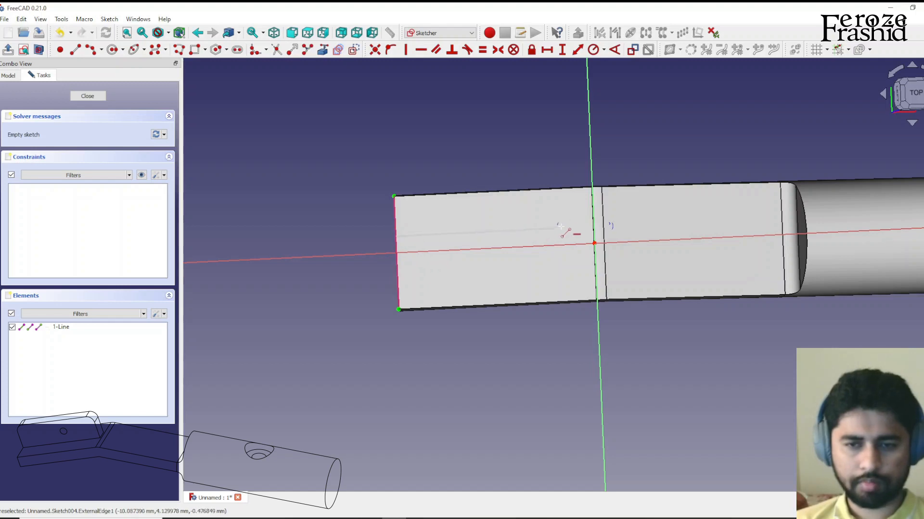
{"action": "left_click", "coordinate": [610, 230]}
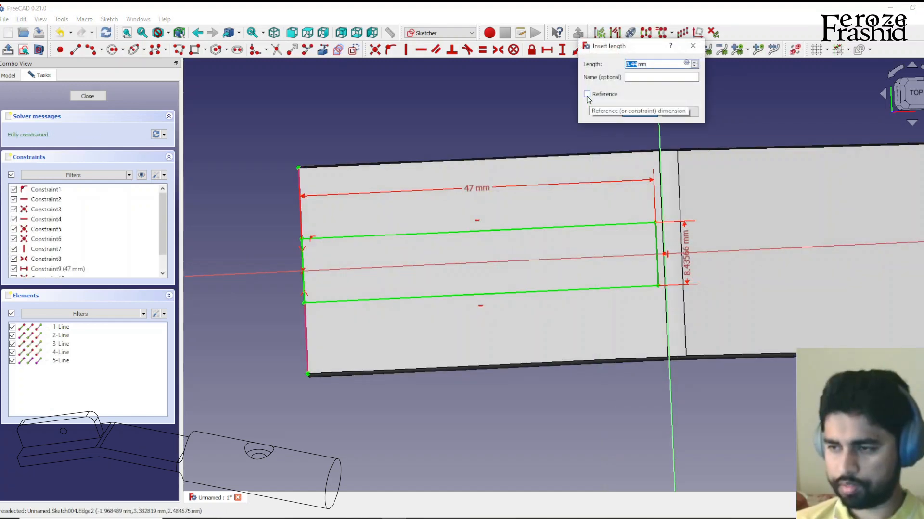
{"action": "type", "text": "6"}
{"action": "key", "text": "Return"}
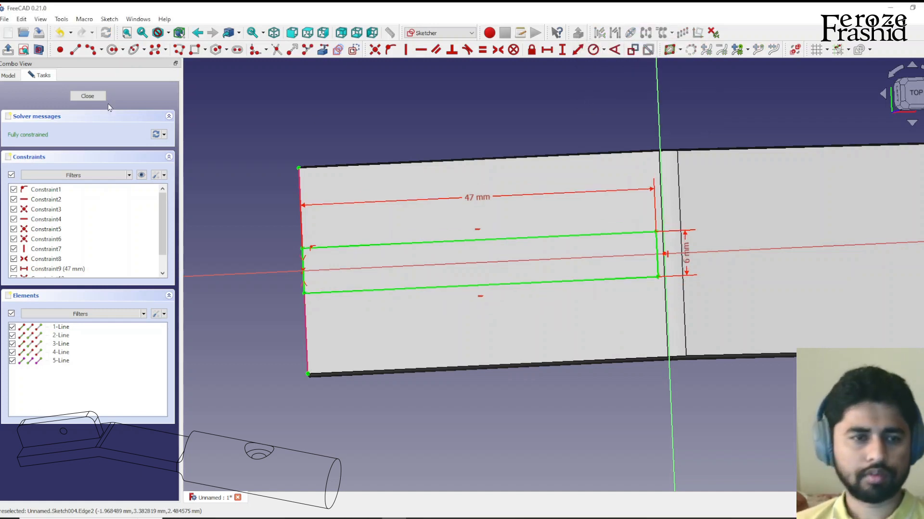
{"action": "left_click", "coordinate": [95, 97]}
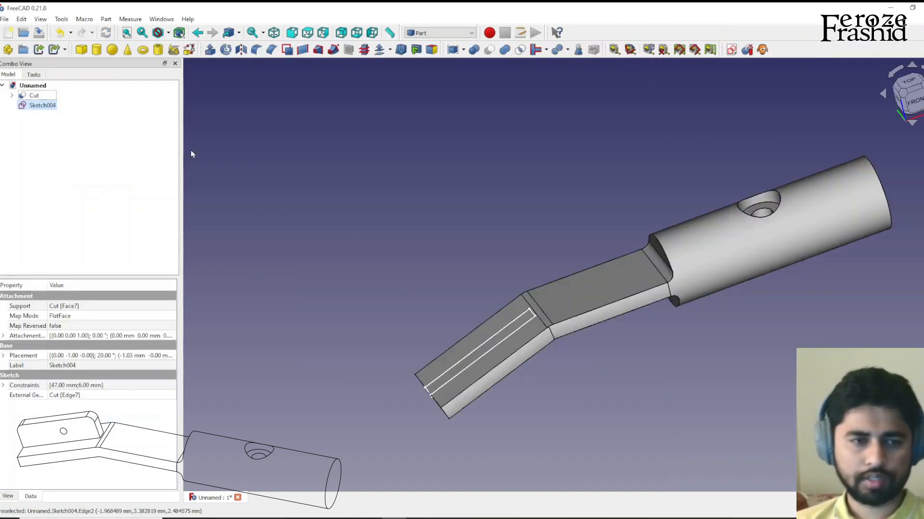
Step: Extrude the 47 by 6 mm rectangle 14 mm along its normal as a solid rib
{"action": "left_click", "coordinate": [210, 49]}
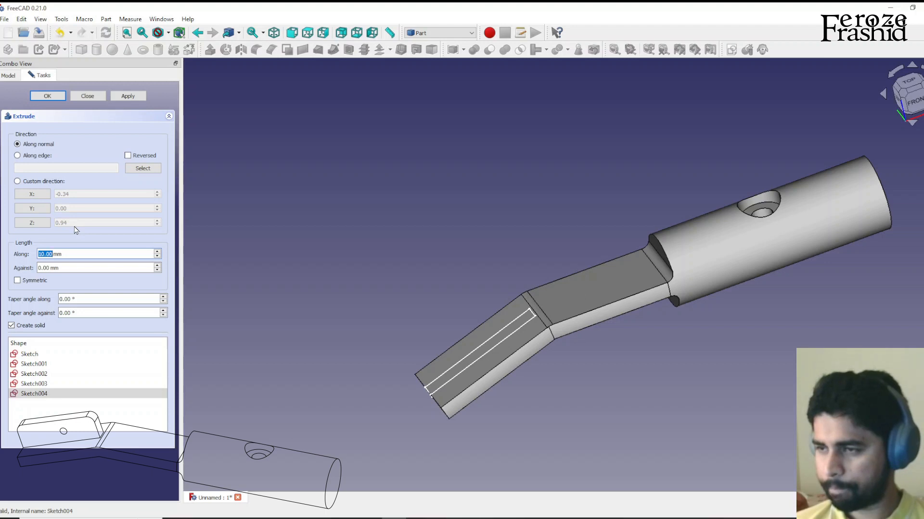
{"action": "type", "text": "14"}
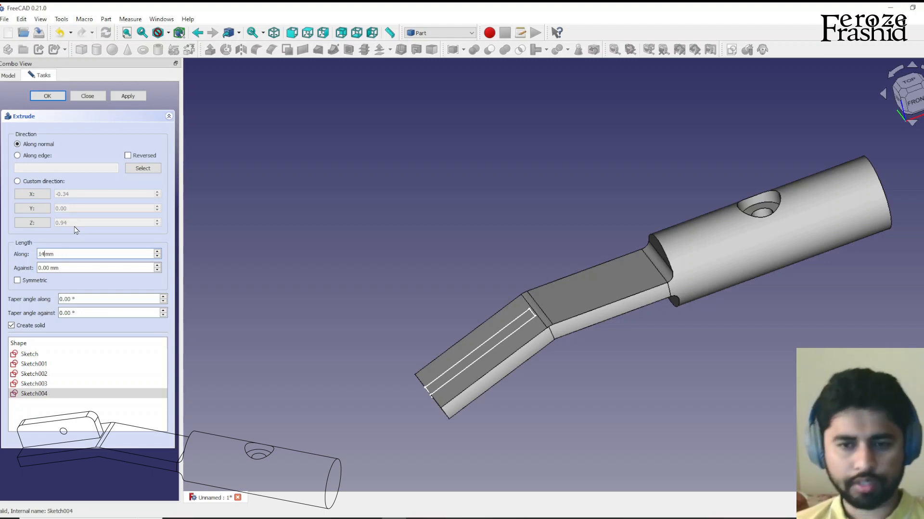
{"action": "key", "text": "Return"}
{"action": "left_click", "coordinate": [498, 425]}
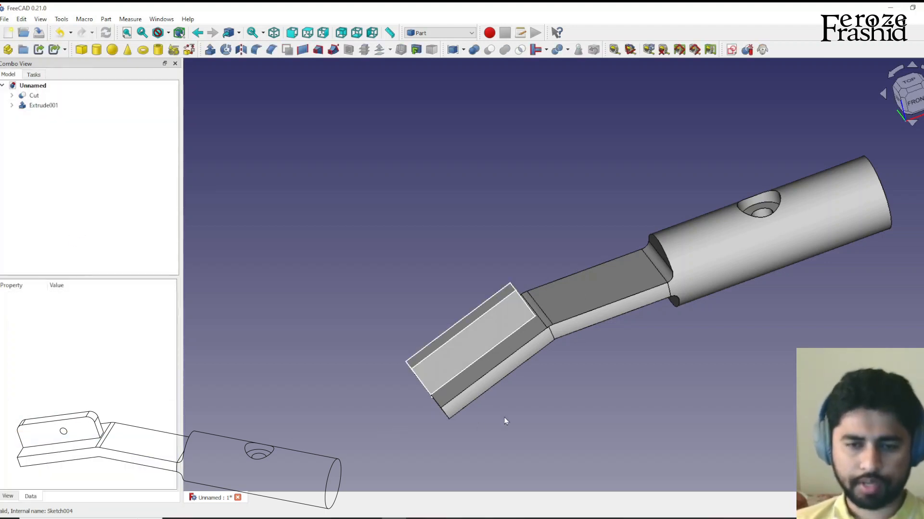
Step: Sketch a 2 mm radius circle on the rib's side face, 7 mm from its upper edge and 20 mm from its inner end
{"action": "middle_click_drag", "start_coordinate": [542, 401], "coordinate": [591, 360]}
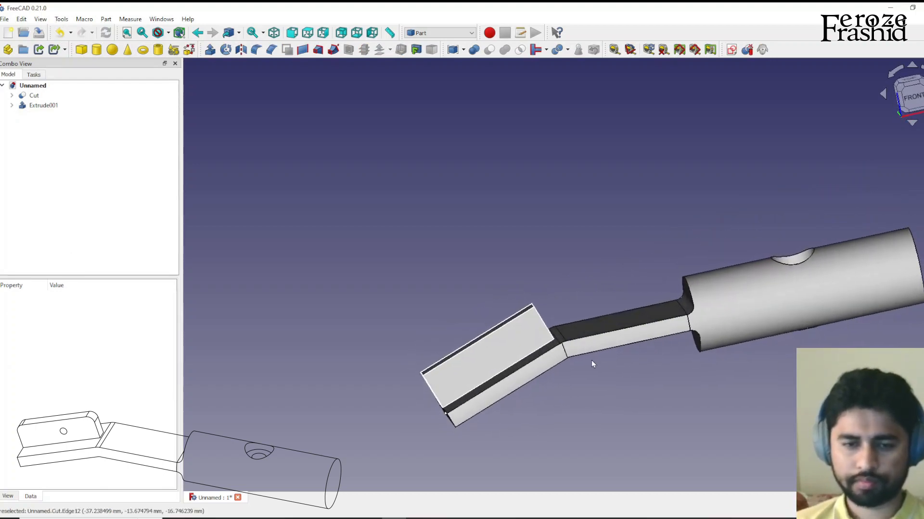
{"action": "left_click", "coordinate": [511, 347]}
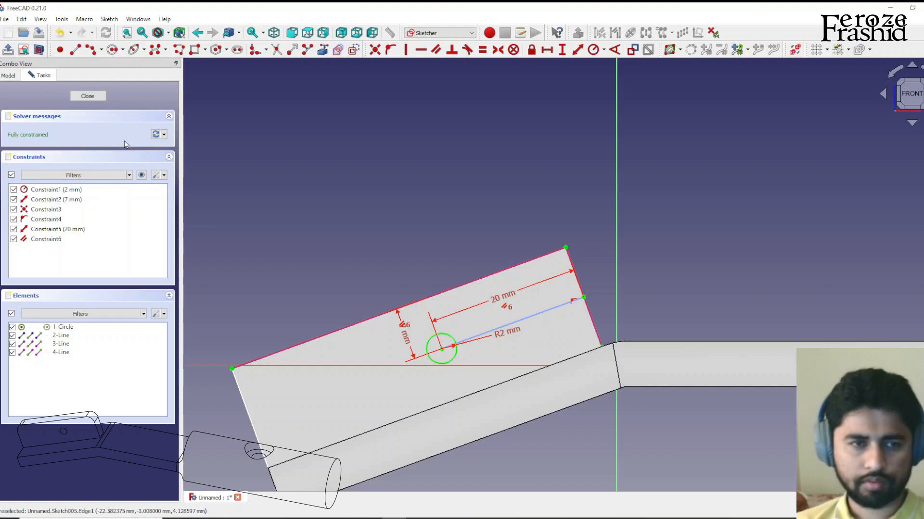
{"action": "key", "text": "Escape"}
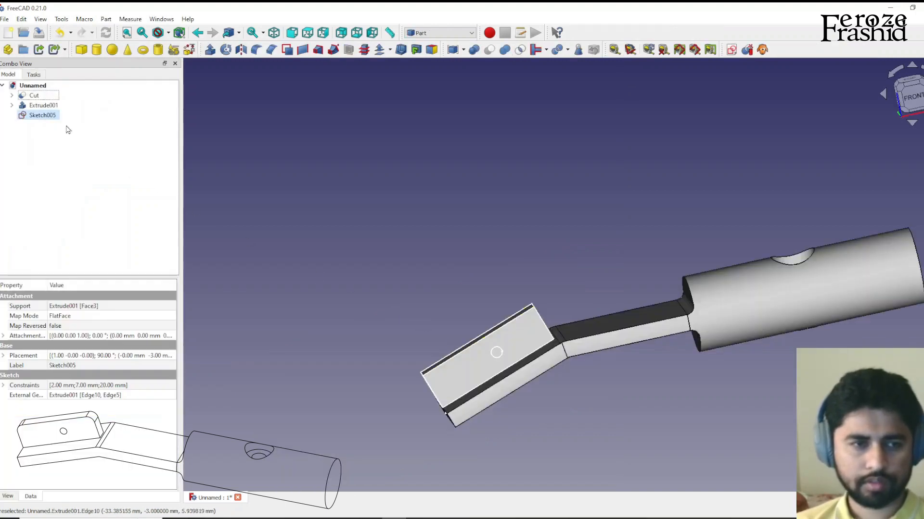
Step: Extrude the circle 25 mm as a solid in the reversed direction through the rib
{"action": "left_click", "coordinate": [42, 115]}
{"action": "left_click", "coordinate": [210, 50]}
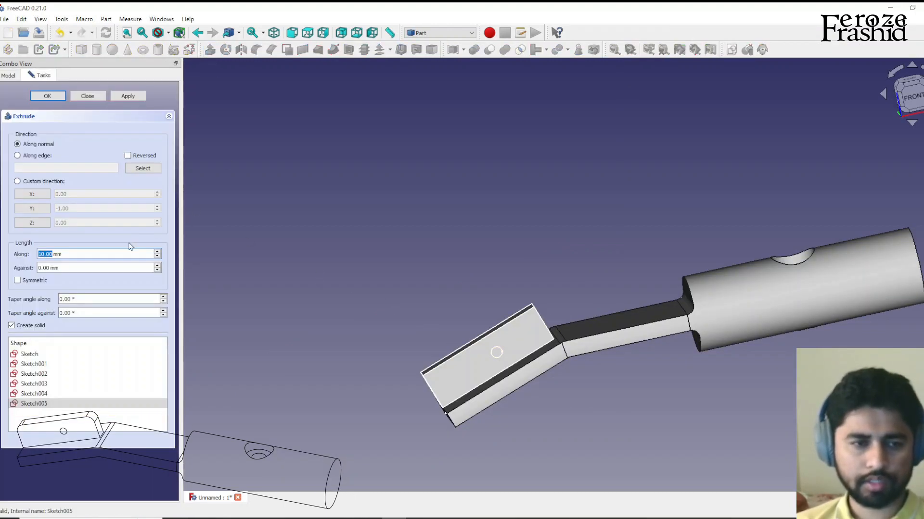
{"action": "type", "text": "25"}
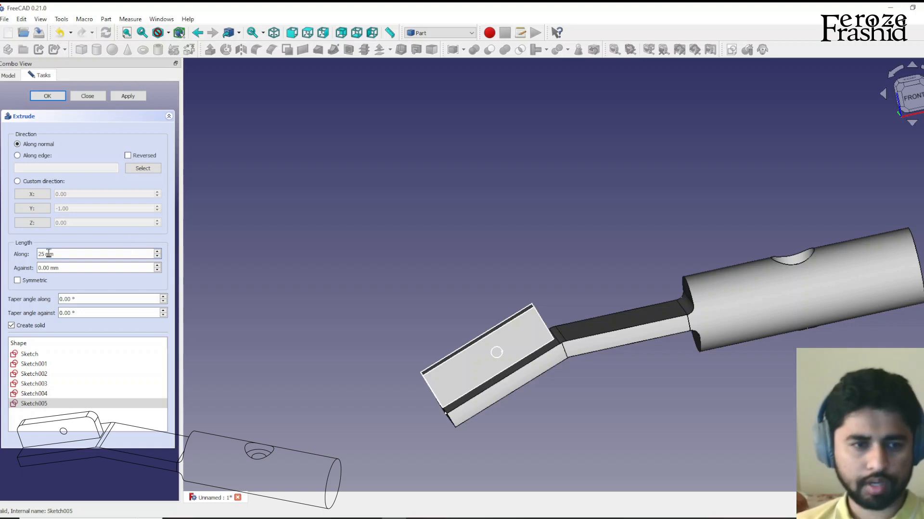
{"action": "left_click", "coordinate": [97, 96]}
{"action": "middle_click_drag", "start_coordinate": [261, 247], "coordinate": [452, 337]}
Step: Cut the extruded cylinder out of the rib to form its through hole
{"action": "left_click", "coordinate": [48, 115]}
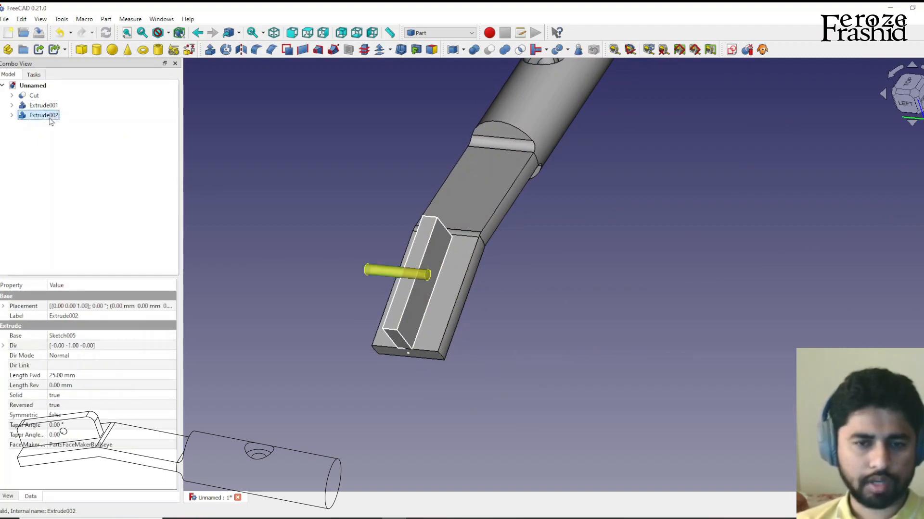
{"action": "left_click", "coordinate": [43, 105], "text": "ctrl"}
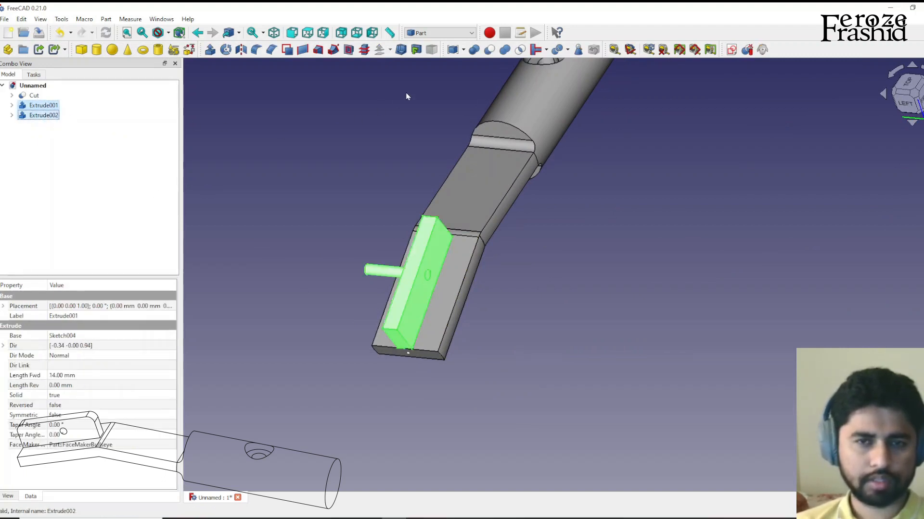
{"action": "left_click", "coordinate": [489, 49]}
{"action": "middle_click_drag", "start_coordinate": [510, 319], "coordinate": [391, 327]}
{"action": "left_click", "coordinate": [501, 358]}
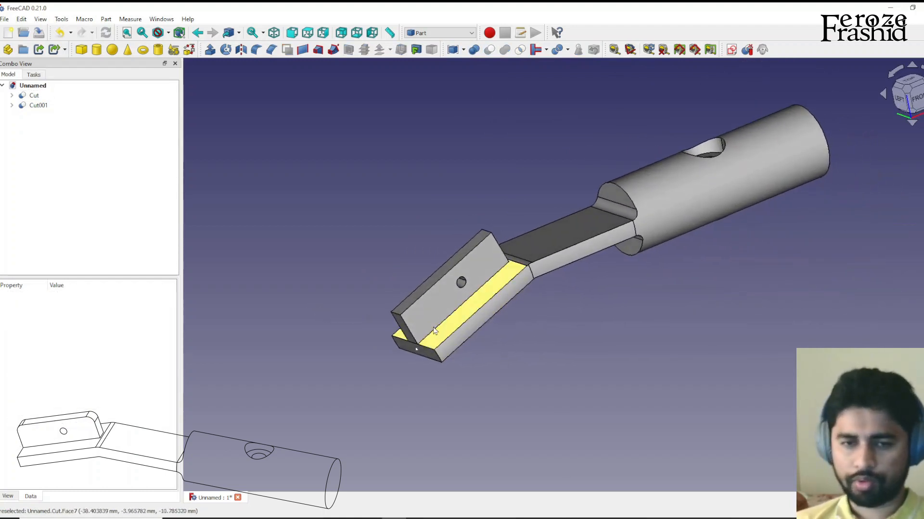
Step: Fillet the two short upper corner edges of the rib with a constant 4 mm radius
{"action": "scroll", "coordinate": [423, 323], "scroll_direction": "up", "scroll_amount": 2}
{"action": "left_click", "coordinate": [384, 315]}
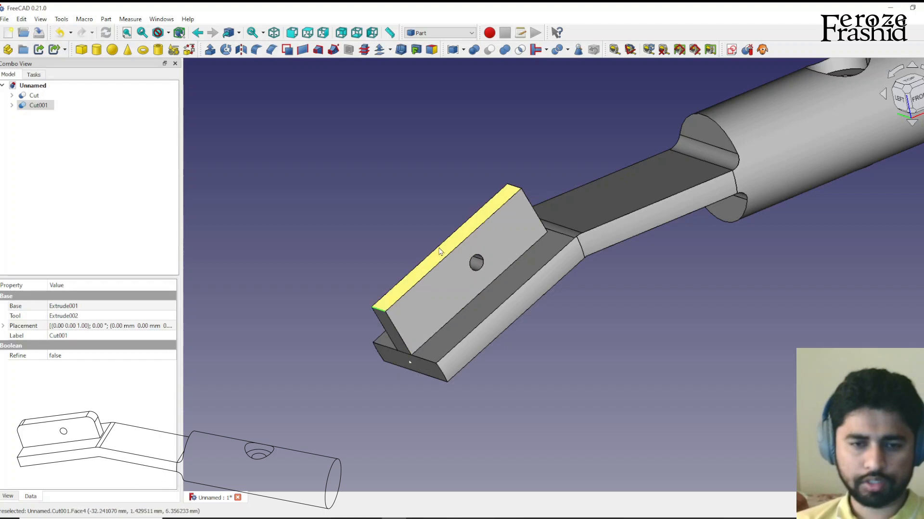
{"action": "left_click", "coordinate": [517, 189], "text": "ctrl"}
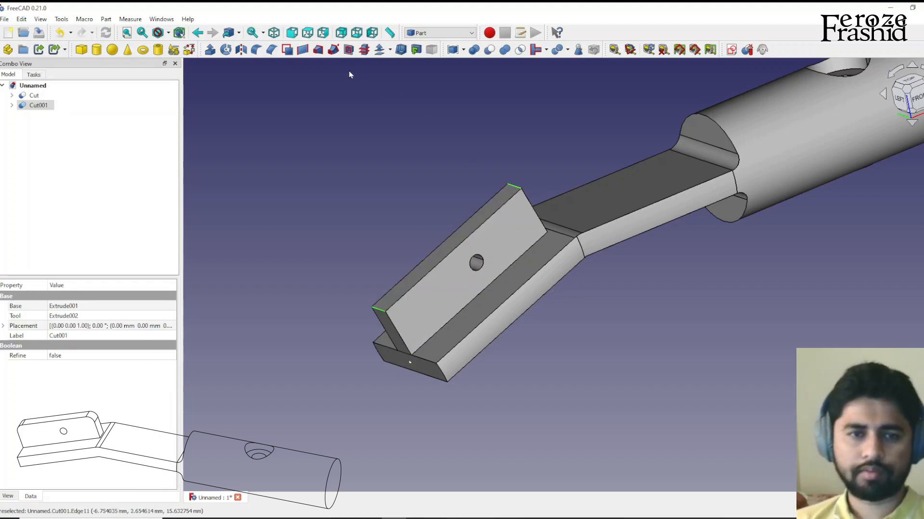
{"action": "left_click", "coordinate": [256, 50]}
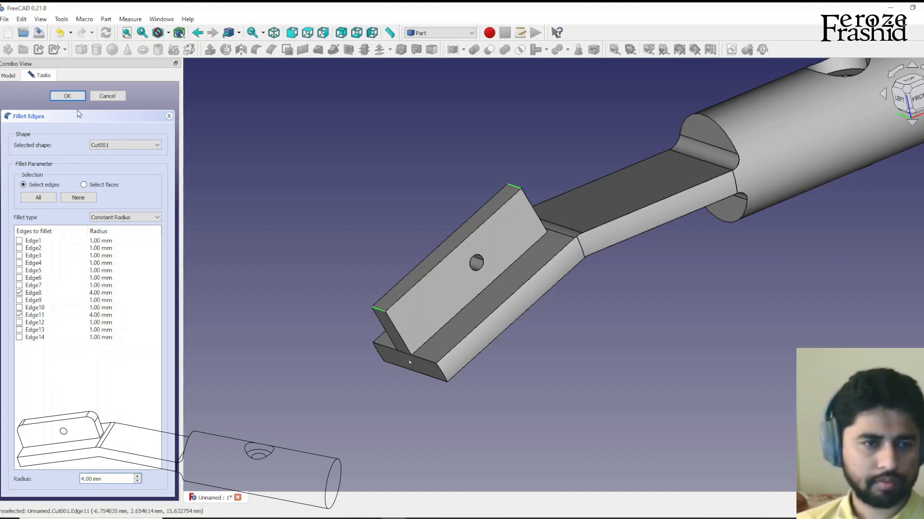
{"action": "left_click", "coordinate": [68, 96]}
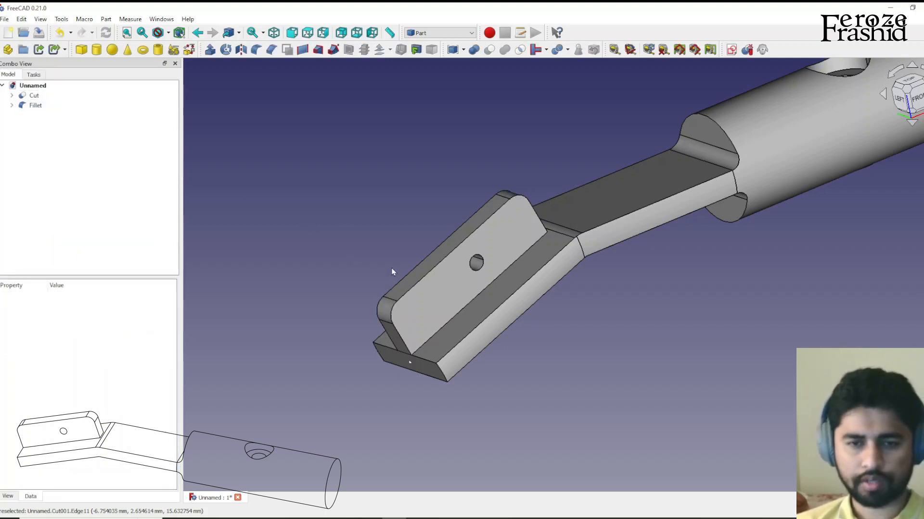
Step: Fuse the filleted rib and the bent handle body into one solid with a union
{"action": "left_click", "coordinate": [36, 106]}
{"action": "left_click", "coordinate": [36, 97], "text": "ctrl"}
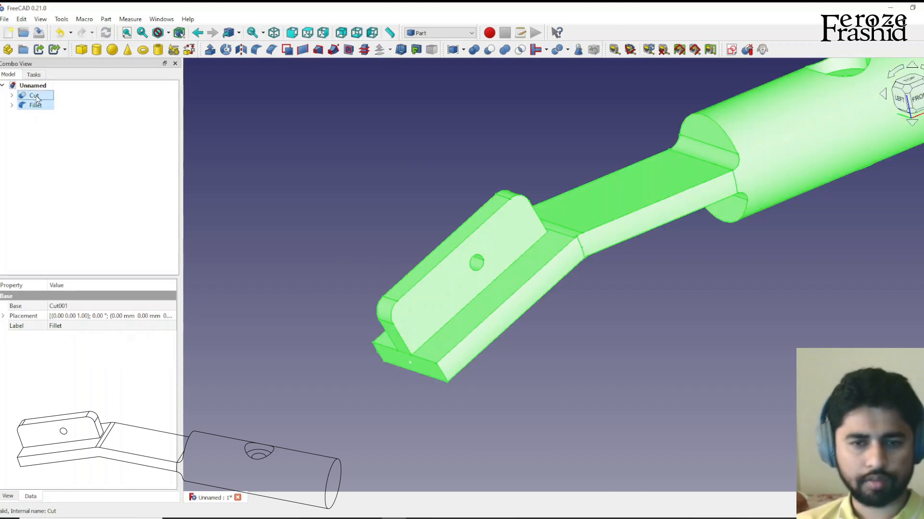
{"action": "left_click", "coordinate": [500, 53]}
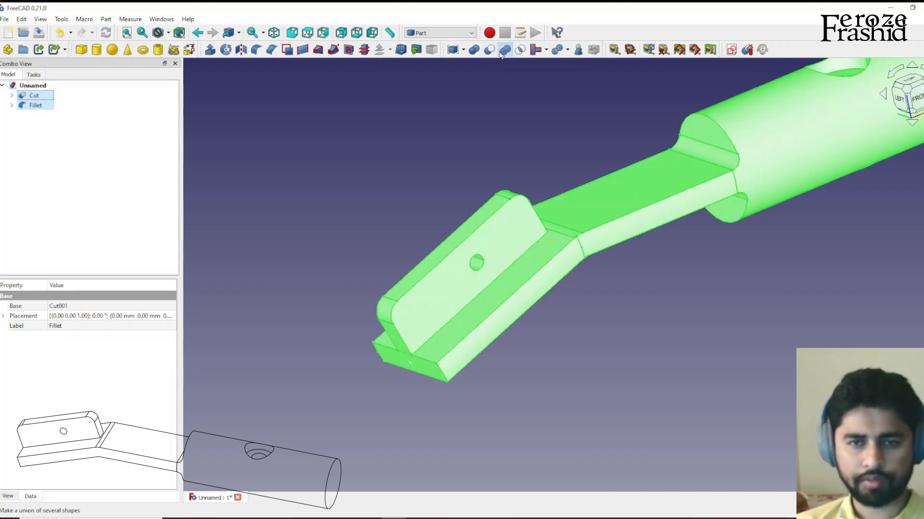
Step: Examine the fused handle from several angles, checking the rib, the flat bent section and its side faces
{"action": "scroll", "coordinate": [359, 319], "scroll_direction": "down", "scroll_amount": 2}
{"action": "middle_click_drag", "start_coordinate": [595, 350], "coordinate": [579, 310]}
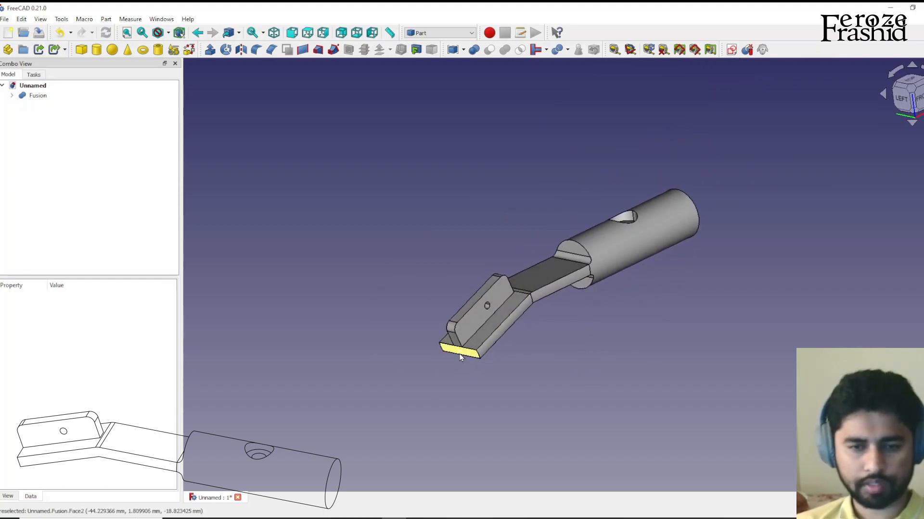
{"action": "left_click", "coordinate": [460, 356]}
{"action": "left_click", "coordinate": [600, 400]}
{"action": "middle_click_drag", "start_coordinate": [600, 399], "coordinate": [505, 398]}
{"action": "scroll", "coordinate": [380, 360], "scroll_direction": "down", "scroll_amount": 2}
{"action": "scroll", "coordinate": [544, 302], "scroll_direction": "up", "scroll_amount": 4}
{"action": "middle_click_drag", "start_coordinate": [695, 281], "coordinate": [449, 335]}
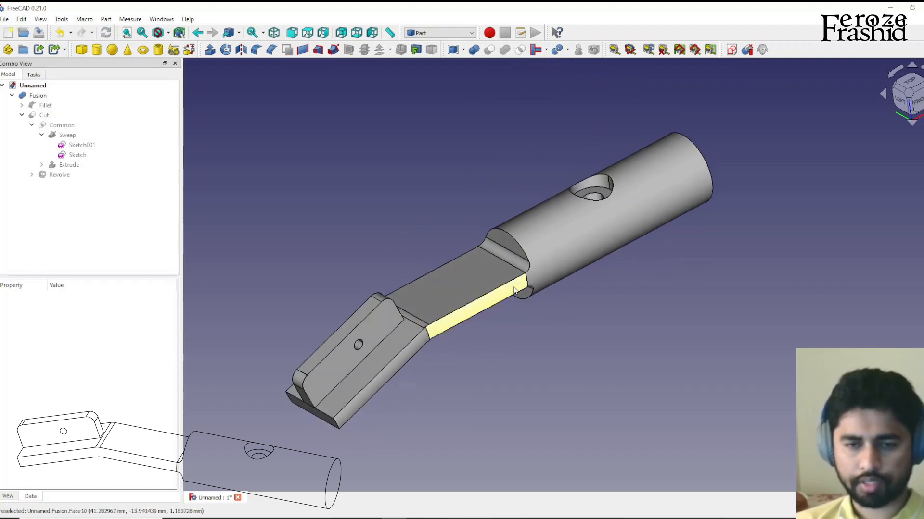
{"action": "middle_click_drag", "start_coordinate": [528, 289], "coordinate": [568, 276]}
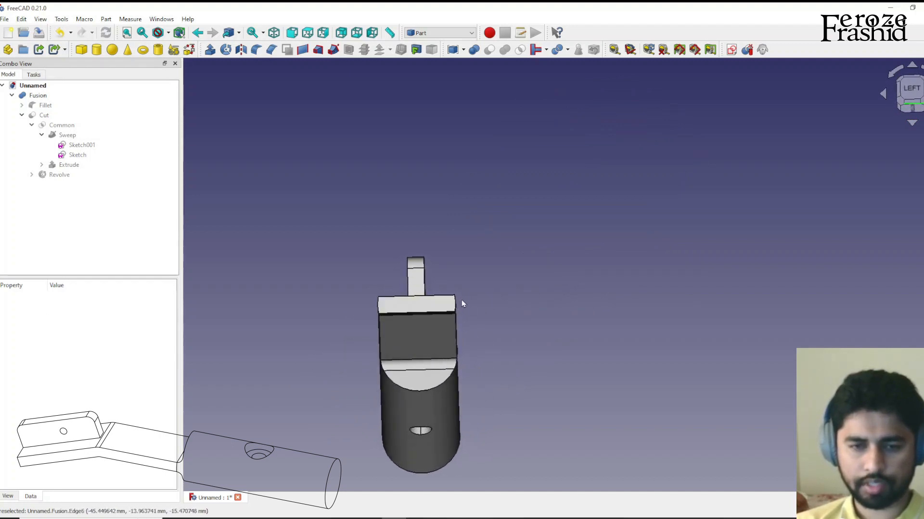
{"action": "middle_click_drag", "start_coordinate": [470, 310], "coordinate": [329, 383]}
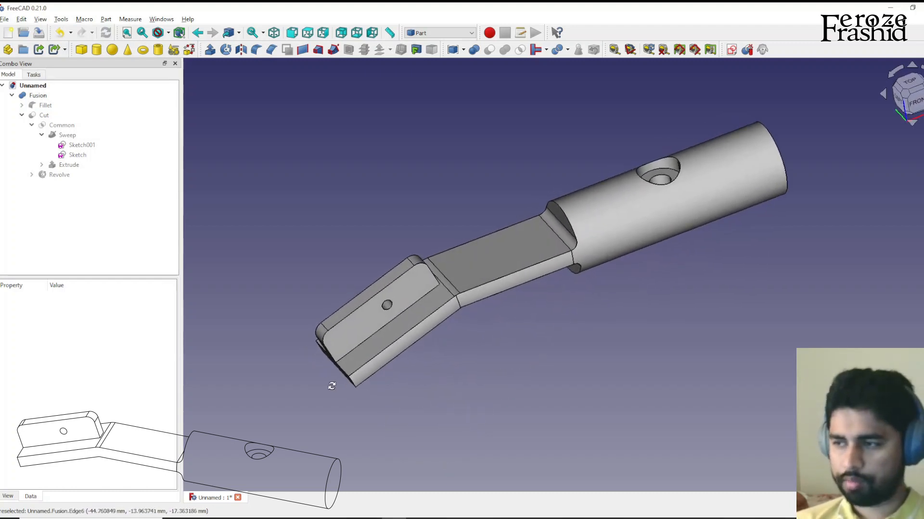
{"action": "middle_click_drag", "start_coordinate": [331, 386], "coordinate": [275, 402]}
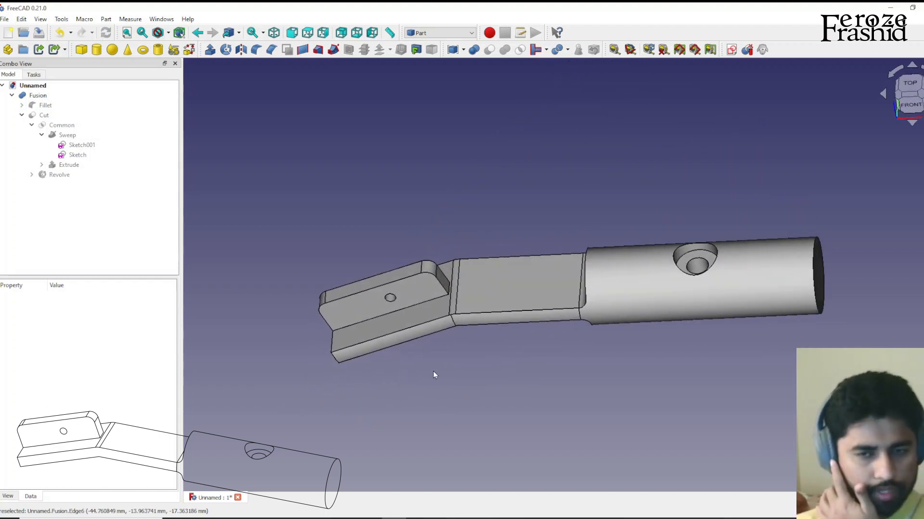
Step: Sketch a 5 mm wide rectangle on the XY plane along one long side of the flat section, from its free end to the cylinder step
{"action": "left_click", "coordinate": [909, 86]}
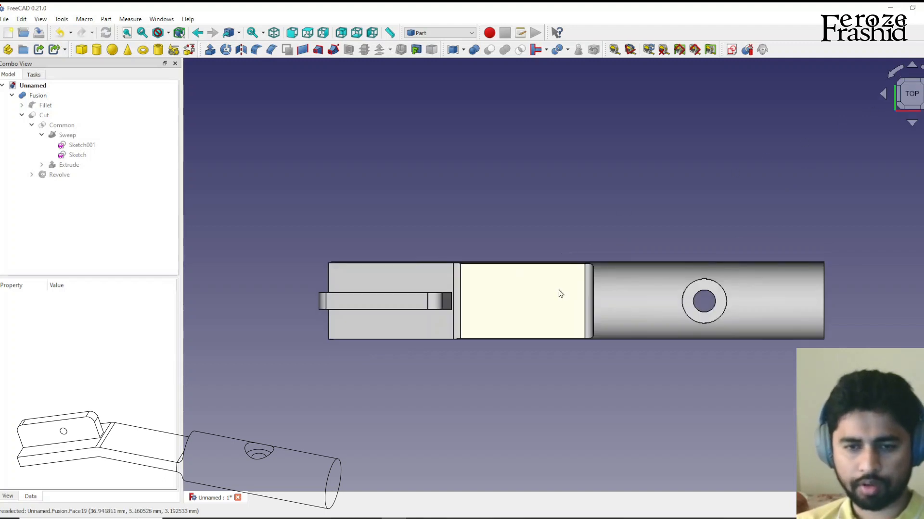
{"action": "scroll", "coordinate": [543, 305], "scroll_direction": "up", "scroll_amount": 2}
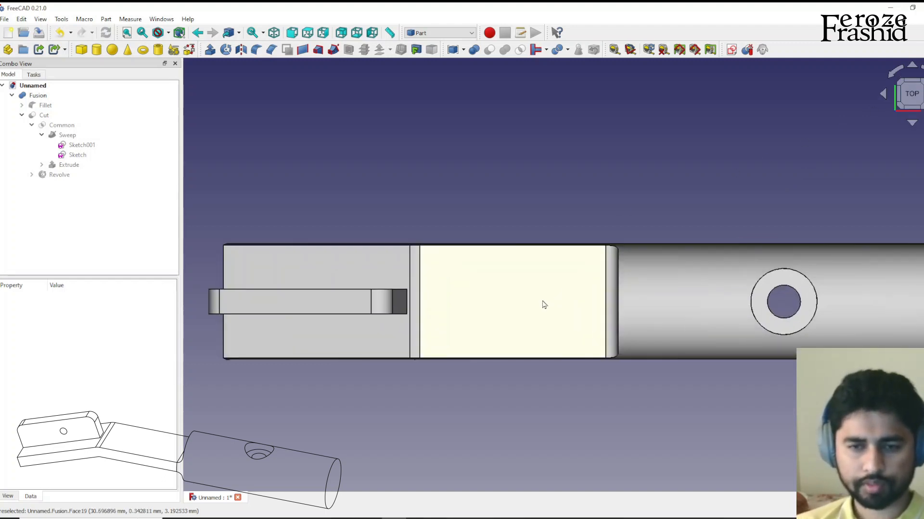
{"action": "scroll", "coordinate": [543, 305], "scroll_direction": "down", "scroll_amount": 1}
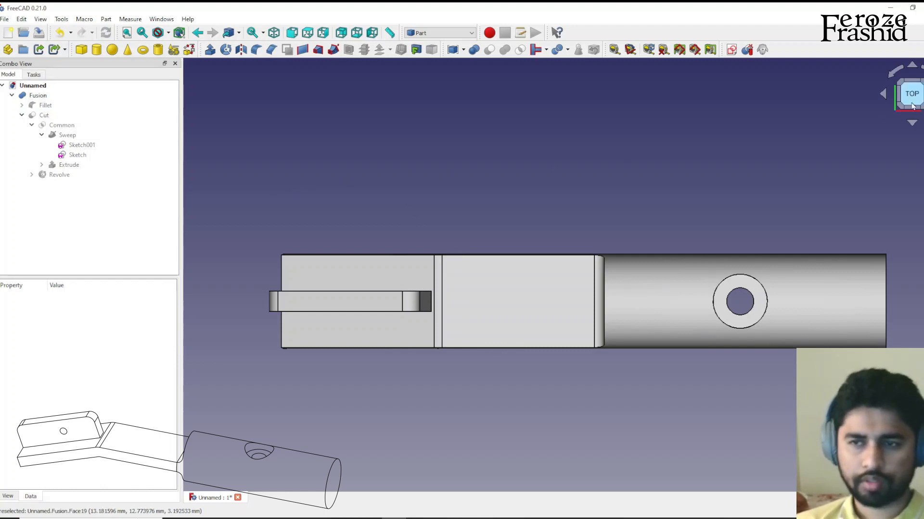
{"action": "left_click", "coordinate": [731, 50]}
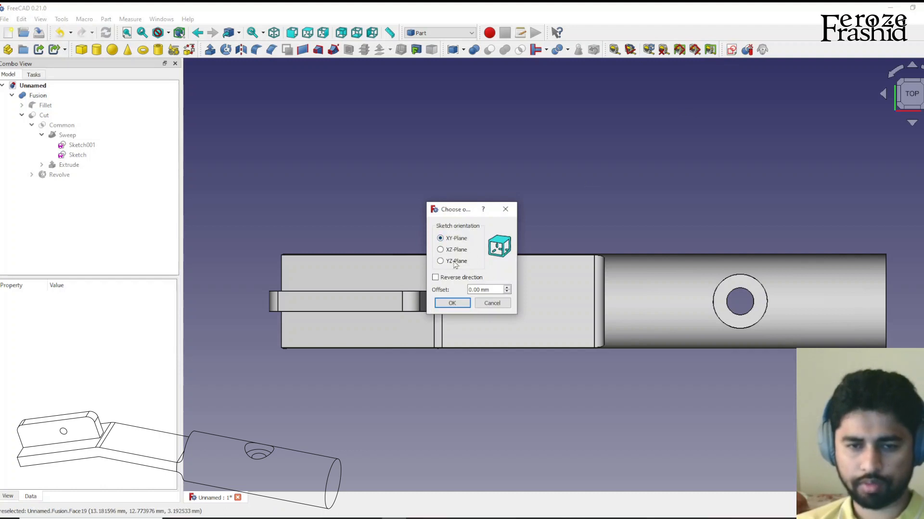
{"action": "left_click", "coordinate": [454, 306]}
{"action": "left_click_drag", "start_coordinate": [418, 148], "coordinate": [415, 187]}
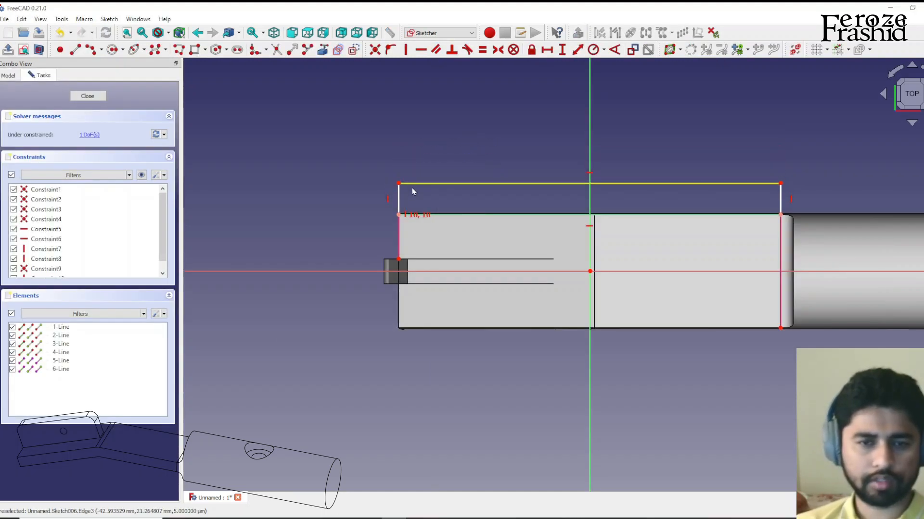
{"action": "left_click", "coordinate": [399, 198]}
{"action": "left_click", "coordinate": [561, 50]}
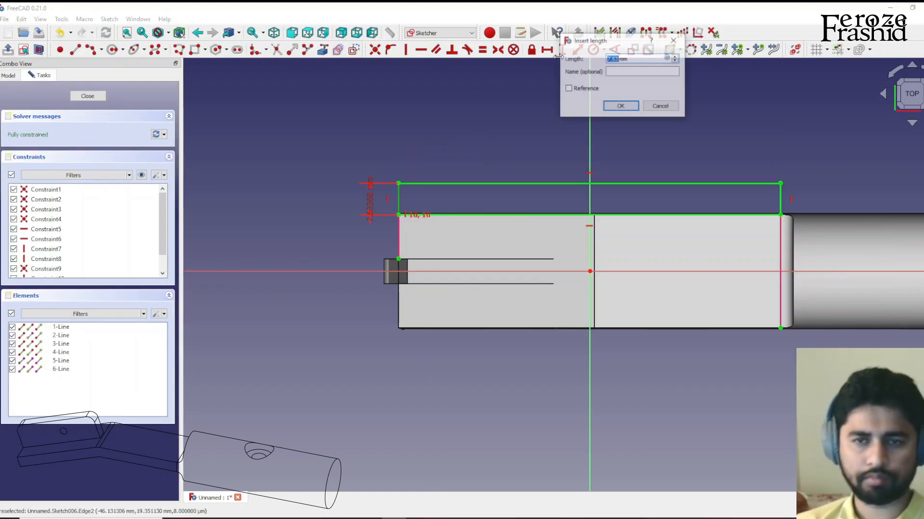
{"action": "key", "text": "Return"}
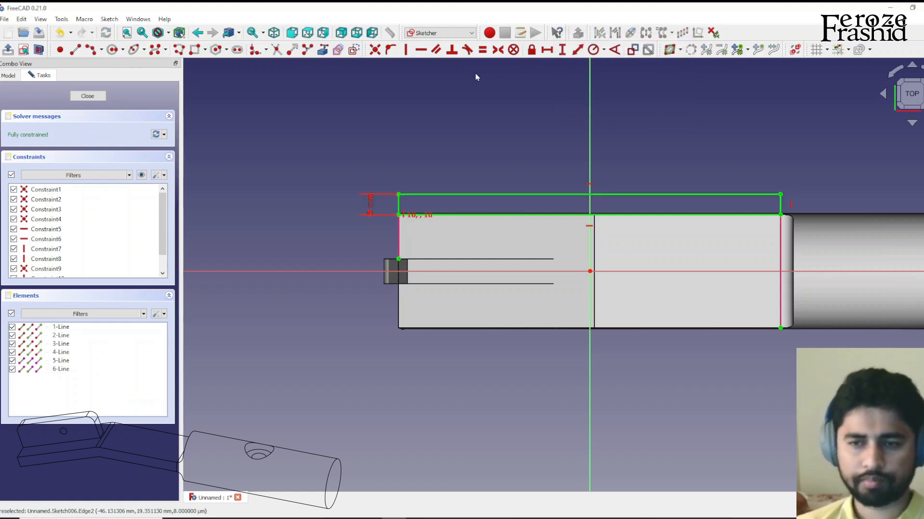
{"action": "left_click", "coordinate": [88, 96]}
Step: Extrude the 5 mm wide rectangle symmetrically along its normal by 100 mm as a solid
{"action": "scroll", "coordinate": [301, 279], "scroll_direction": "up", "scroll_amount": 3}
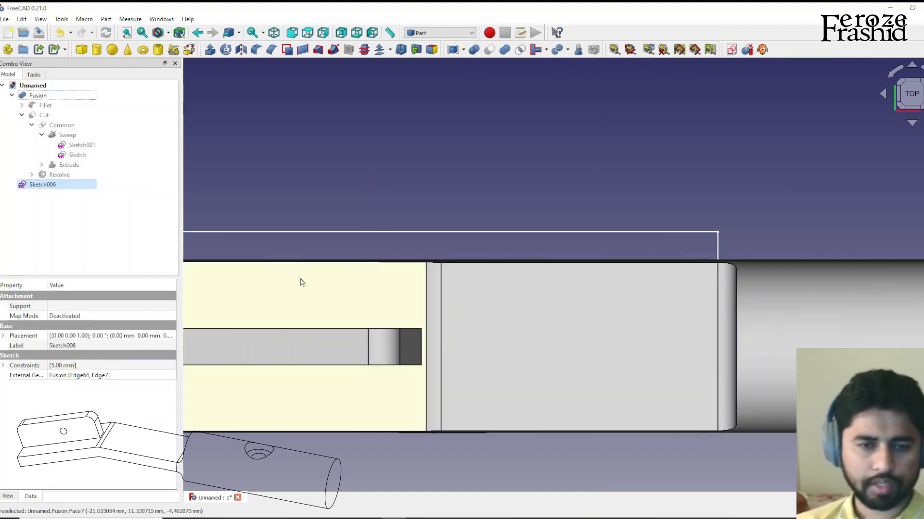
{"action": "scroll", "coordinate": [709, 202], "scroll_direction": "down", "scroll_amount": 2}
{"action": "scroll", "coordinate": [417, 269], "scroll_direction": "up", "scroll_amount": 3}
{"action": "scroll", "coordinate": [367, 213], "scroll_direction": "up", "scroll_amount": 3}
{"action": "middle_click_drag", "start_coordinate": [414, 209], "coordinate": [553, 183]}
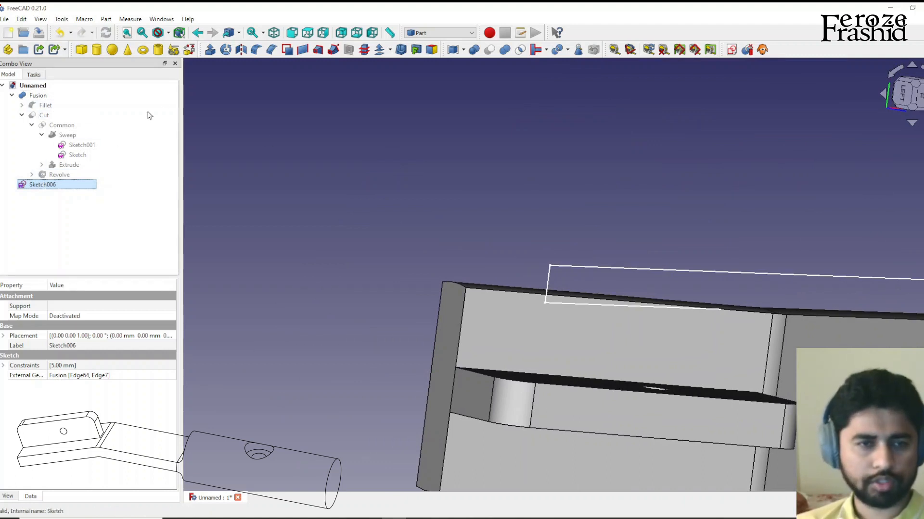
{"action": "left_click", "coordinate": [210, 53]}
{"action": "left_click", "coordinate": [33, 281]}
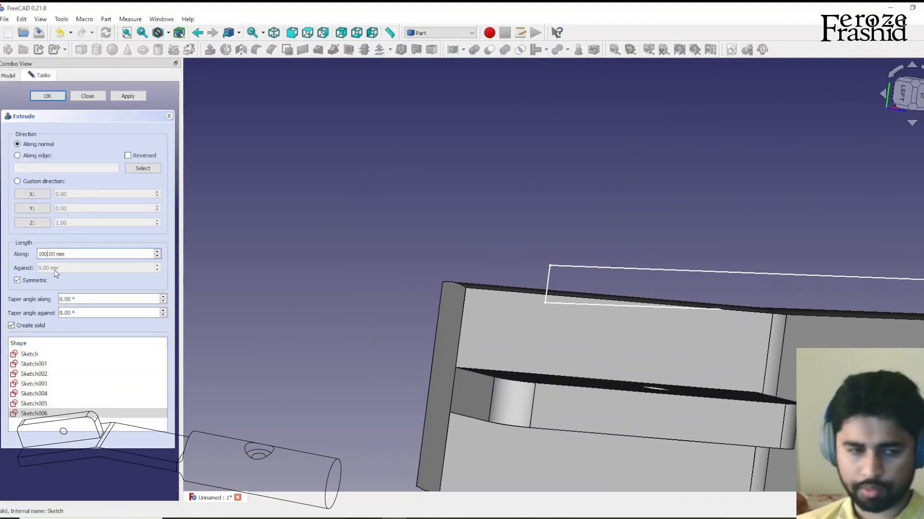
{"action": "left_click", "coordinate": [120, 98]}
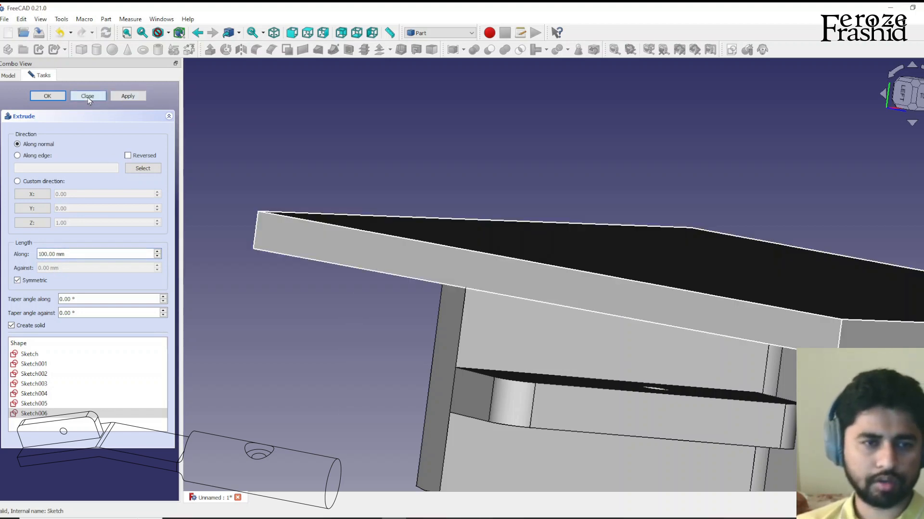
{"action": "left_click", "coordinate": [88, 97]}
Step: Mirror the extruded side plate across the XZ plane to the opposite side of the handle
{"action": "middle_click_drag", "start_coordinate": [656, 275], "coordinate": [404, 287]}
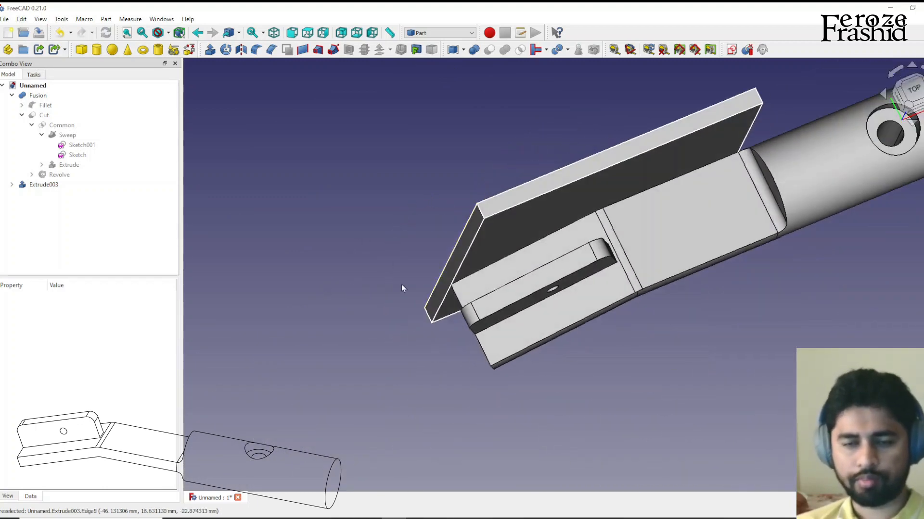
{"action": "left_click", "coordinate": [53, 185]}
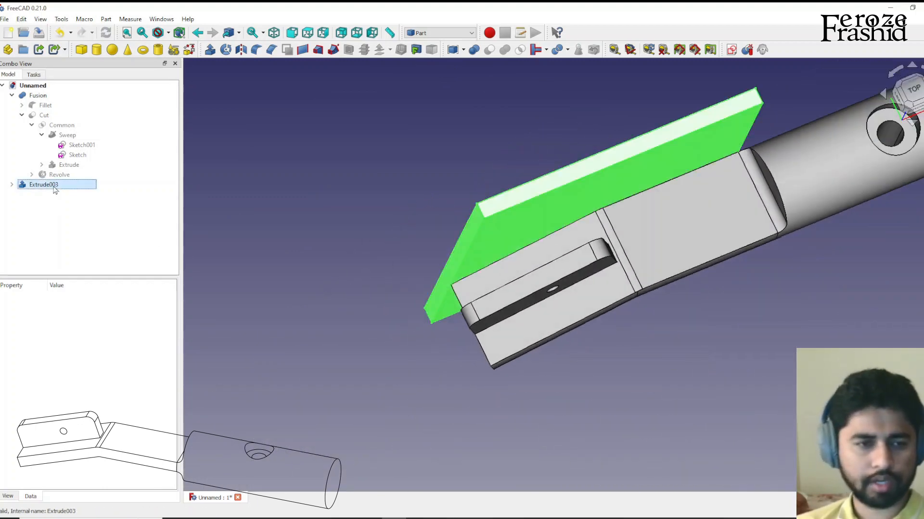
{"action": "left_click", "coordinate": [241, 51]}
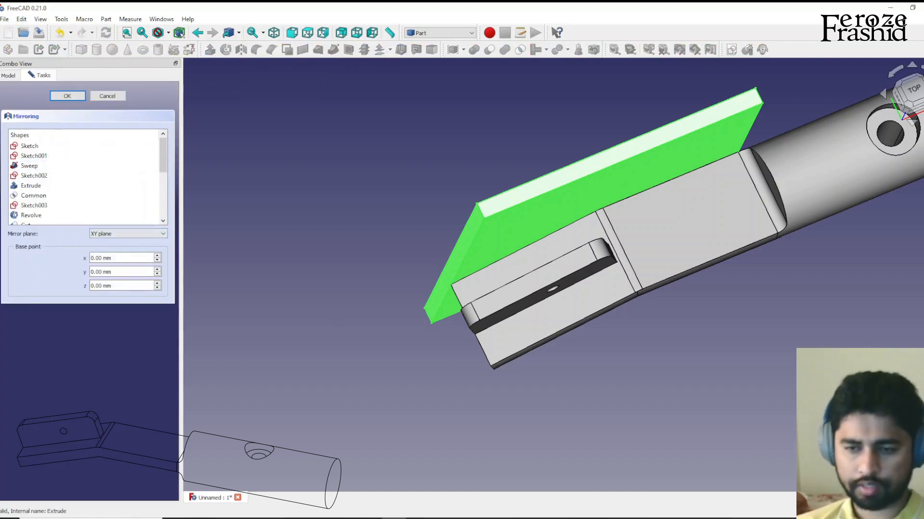
{"action": "left_click", "coordinate": [124, 235]}
{"action": "left_click", "coordinate": [124, 248]}
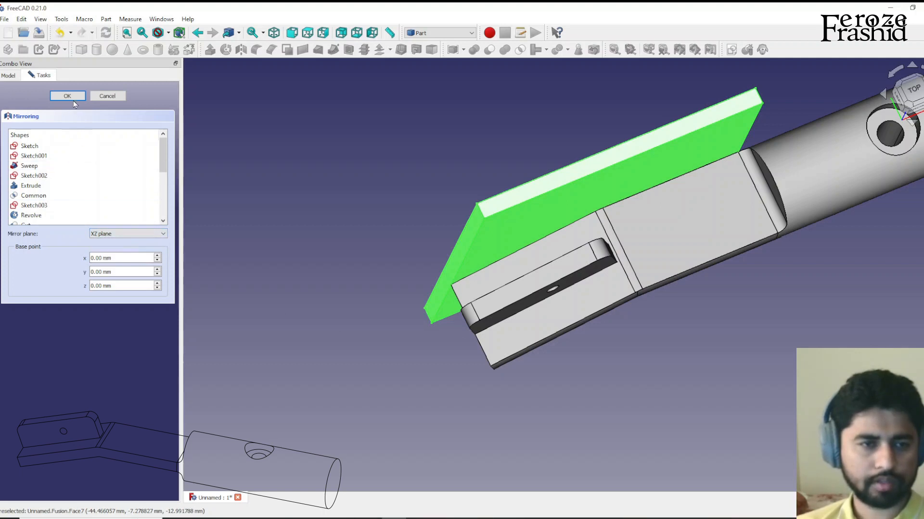
{"action": "left_click", "coordinate": [73, 98]}
{"action": "left_click", "coordinate": [168, 219]}
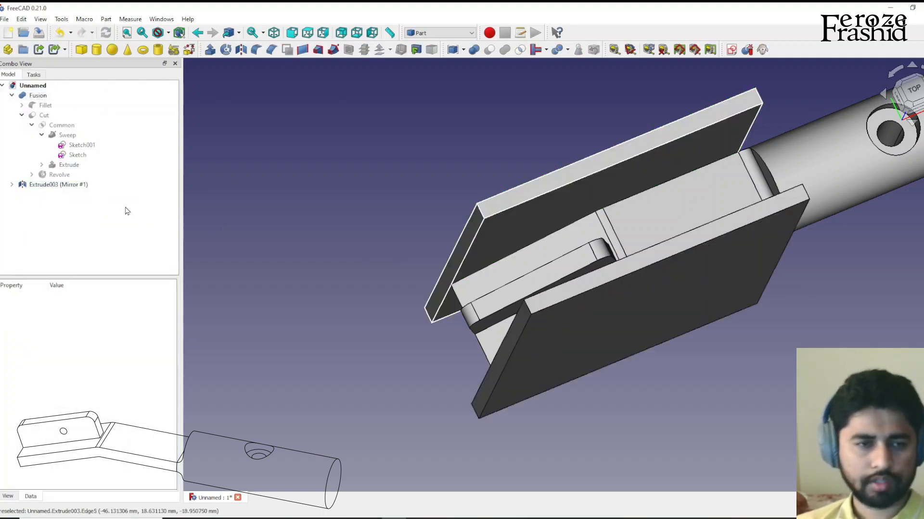
Step: Fuse the side plate and its mirrored copy into a single shape with a union
{"action": "left_click", "coordinate": [12, 186]}
{"action": "left_click", "coordinate": [46, 195]}
{"action": "left_click", "coordinate": [87, 185], "text": "ctrl"}
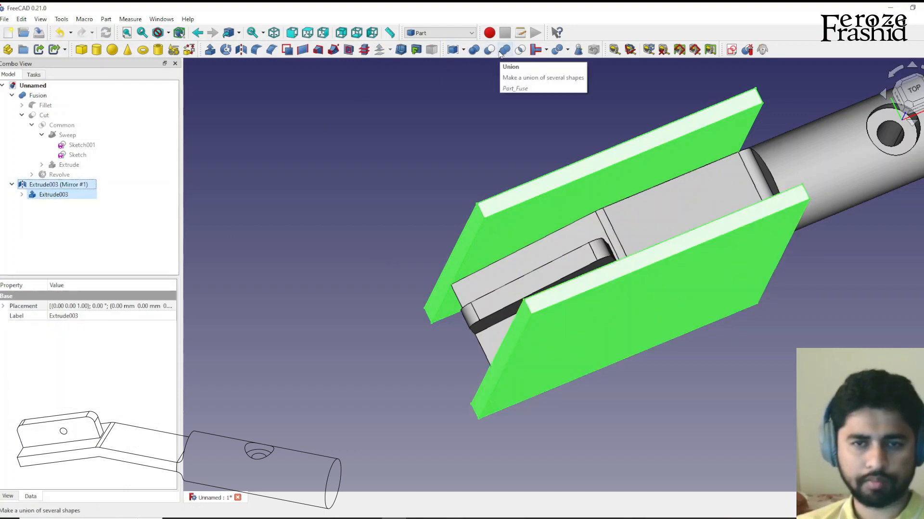
{"action": "left_click", "coordinate": [504, 50]}
Step: Cut the fused side plates from the handle body to trim the flat section's sides
{"action": "left_click", "coordinate": [42, 184]}
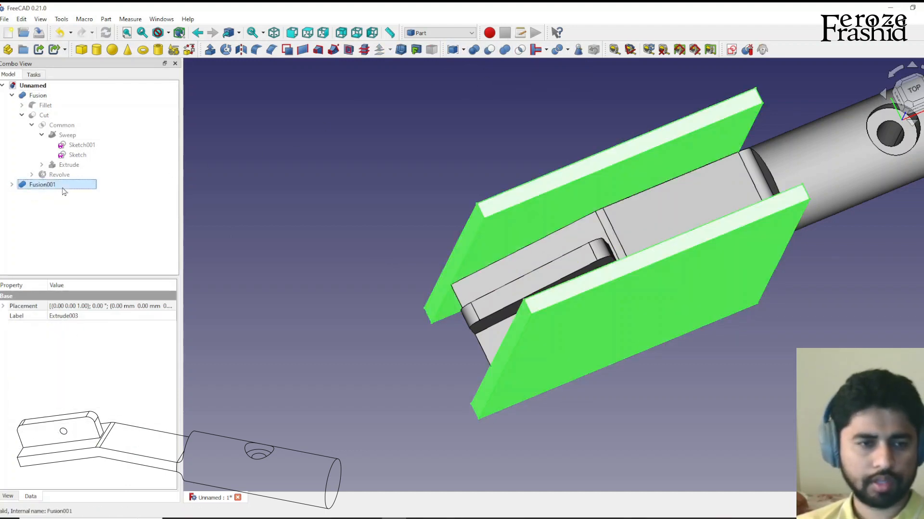
{"action": "left_click", "coordinate": [39, 95]}
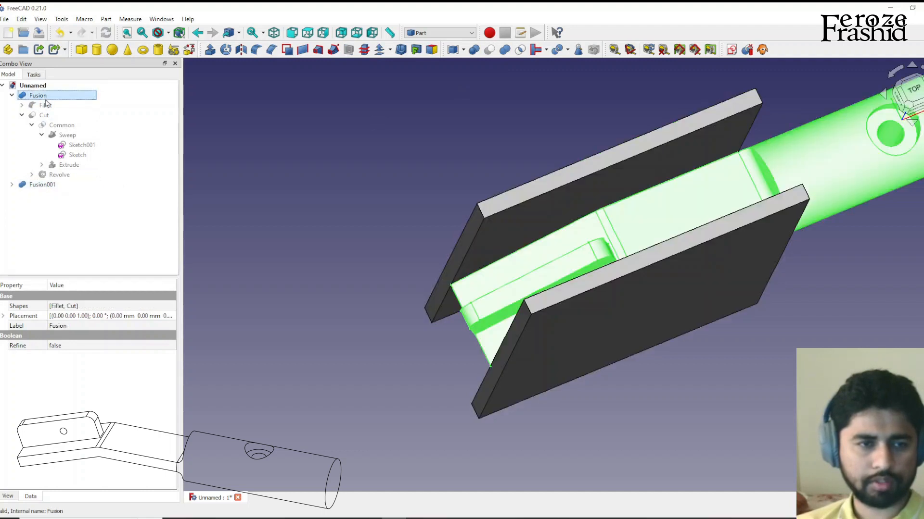
{"action": "left_click", "coordinate": [42, 185], "text": "ctrl"}
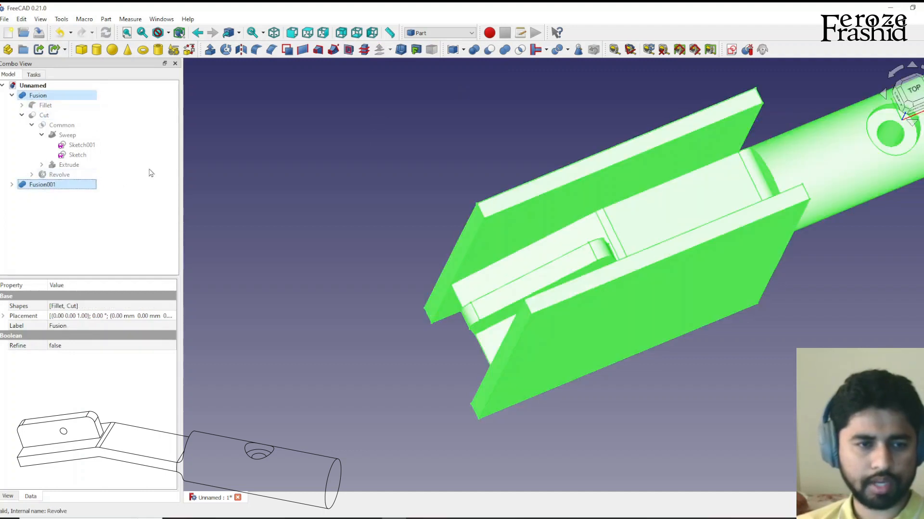
{"action": "left_click", "coordinate": [489, 49]}
Step: Examine the finished handle from several angles, checking the trimmed sides, the rib and the stepped hole
{"action": "middle_click_drag", "start_coordinate": [493, 247], "coordinate": [459, 367]}
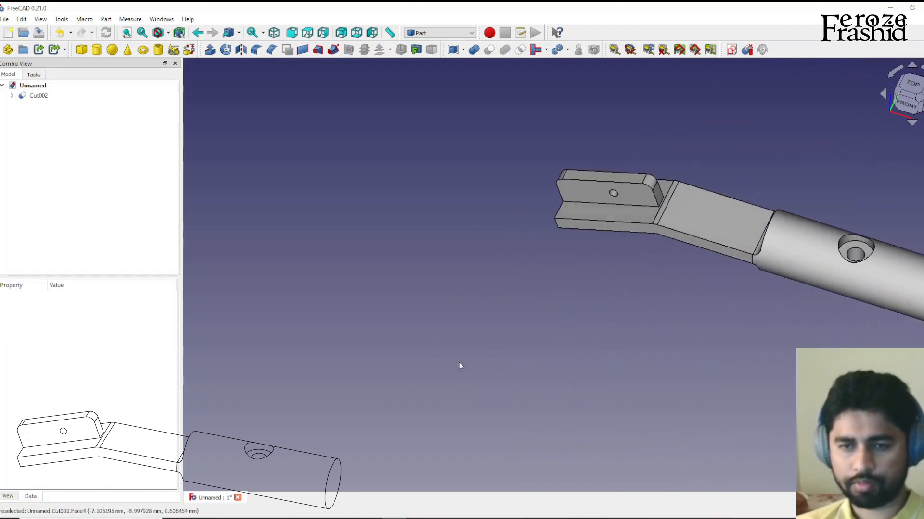
{"action": "scroll", "coordinate": [748, 278], "scroll_direction": "up", "scroll_amount": 3}
{"action": "middle_click_drag", "start_coordinate": [748, 278], "coordinate": [512, 385]}
{"action": "scroll", "coordinate": [513, 382], "scroll_direction": "down", "scroll_amount": 2}
{"action": "scroll", "coordinate": [551, 246], "scroll_direction": "up", "scroll_amount": 3}
{"action": "scroll", "coordinate": [445, 183], "scroll_direction": "up", "scroll_amount": 1}
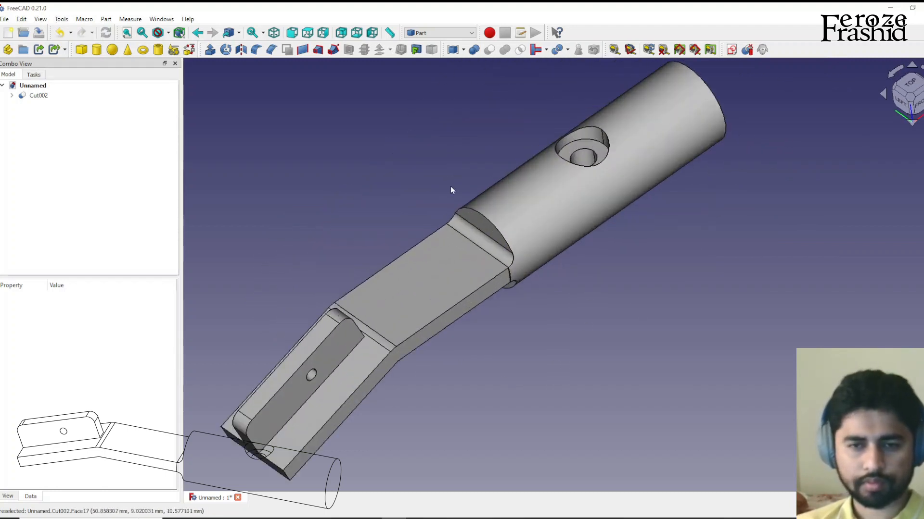
{"action": "scroll", "coordinate": [541, 295], "scroll_direction": "down", "scroll_amount": 2}
{"action": "scroll", "coordinate": [268, 225], "scroll_direction": "up", "scroll_amount": 2}
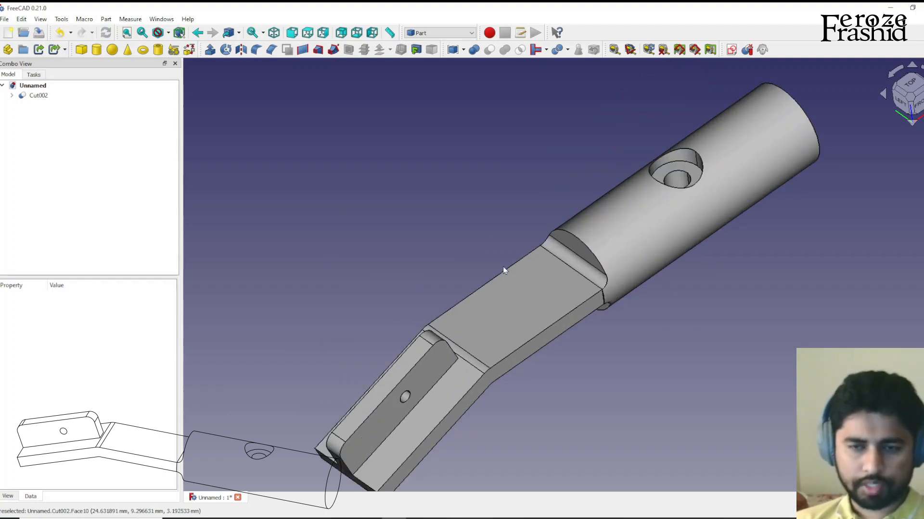
{"action": "scroll", "coordinate": [602, 200], "scroll_direction": "down", "scroll_amount": 1}
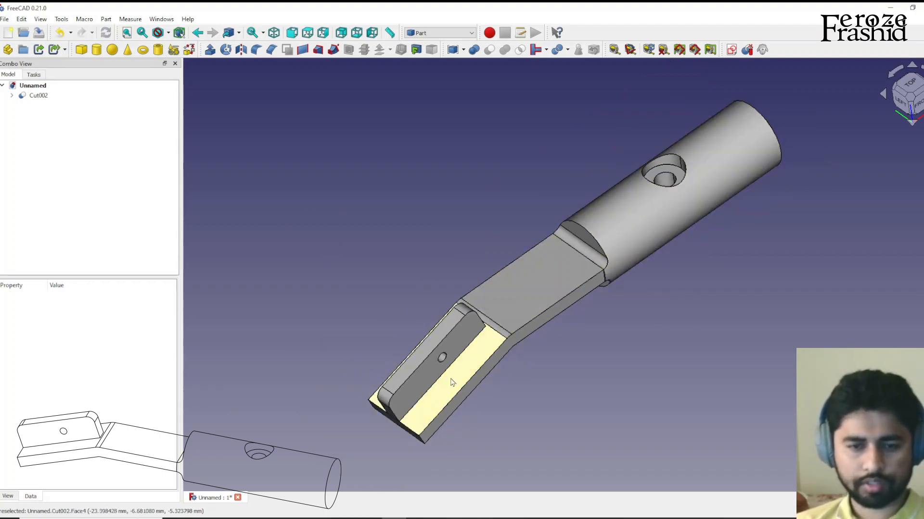
{"action": "scroll", "coordinate": [452, 382], "scroll_direction": "up", "scroll_amount": 1}
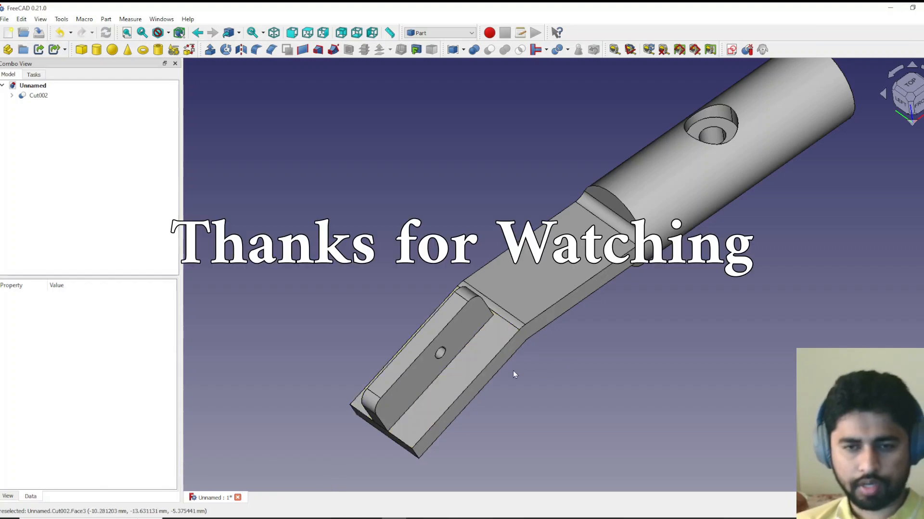